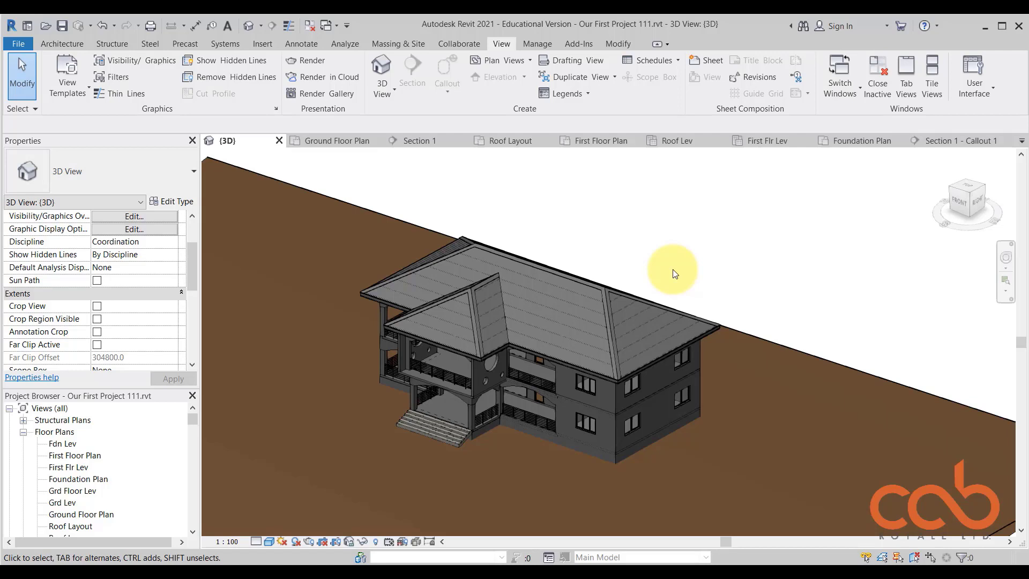
Create a new schedule of building components for the Doors category, keeping the name Door Schedule and the New Construction phase.
click(663, 244)
middle_drag(659, 287, 671, 280)
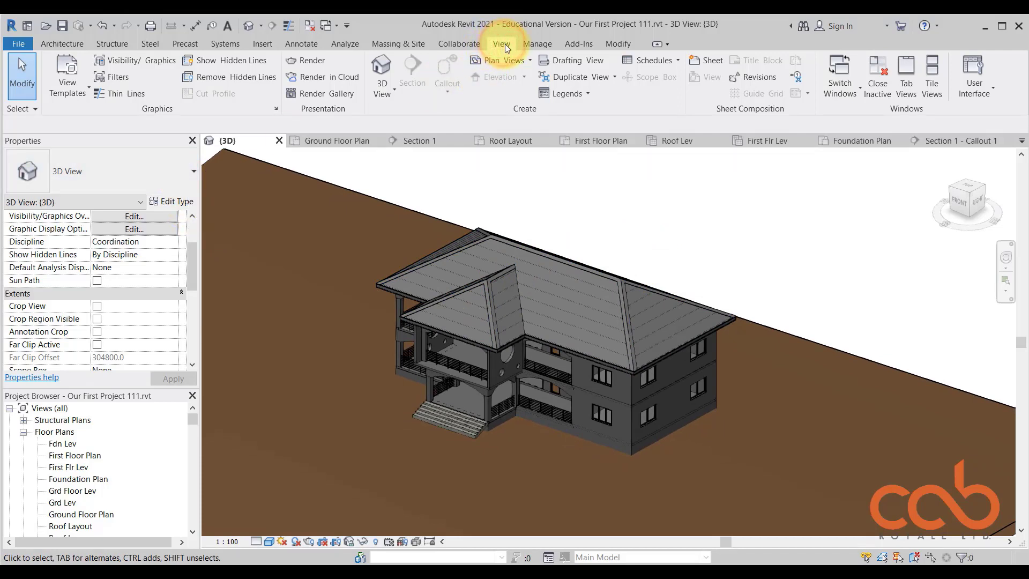
click(680, 60)
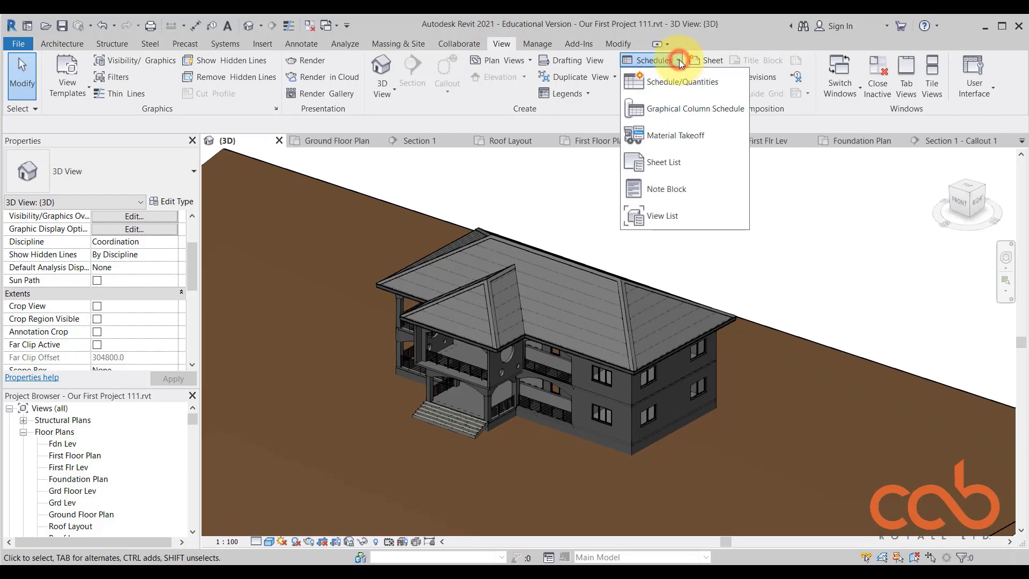
click(662, 82)
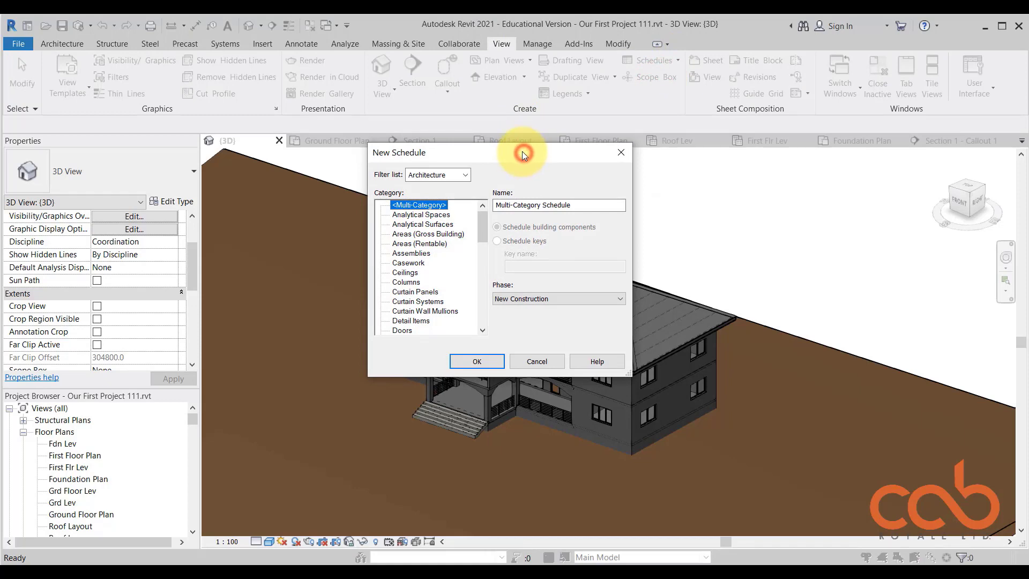
drag(522, 151, 522, 144)
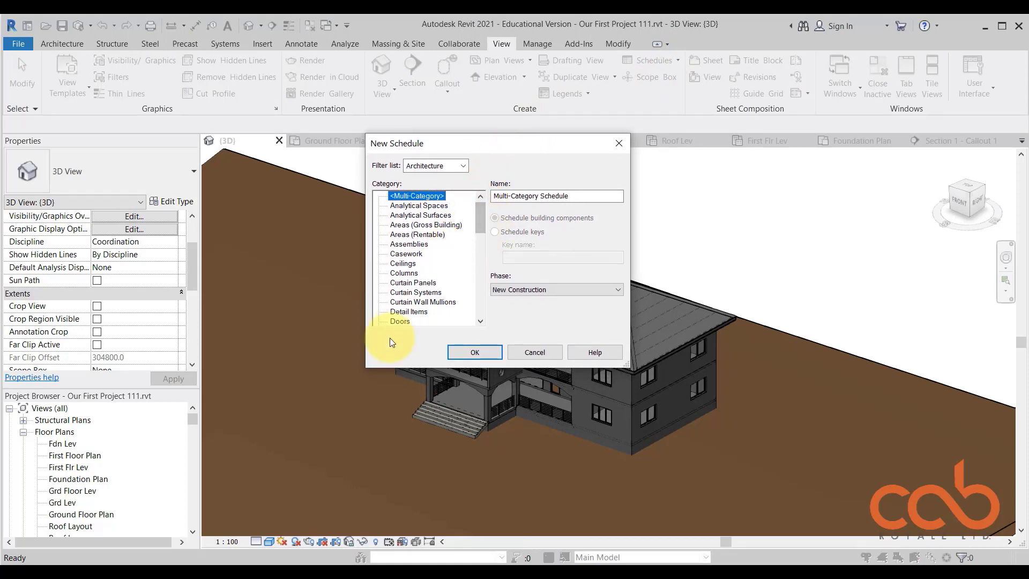
click(397, 322)
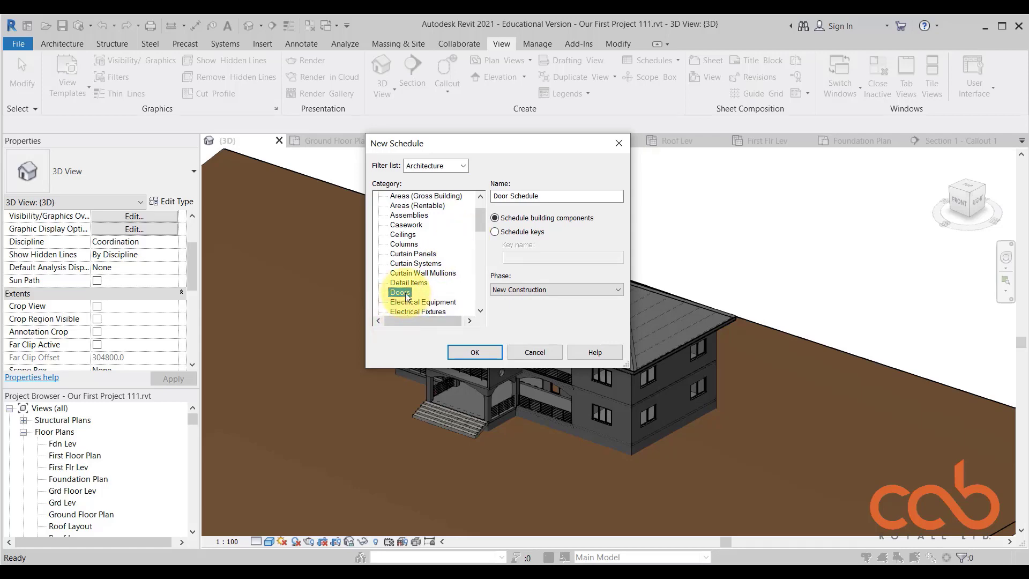
click(475, 353)
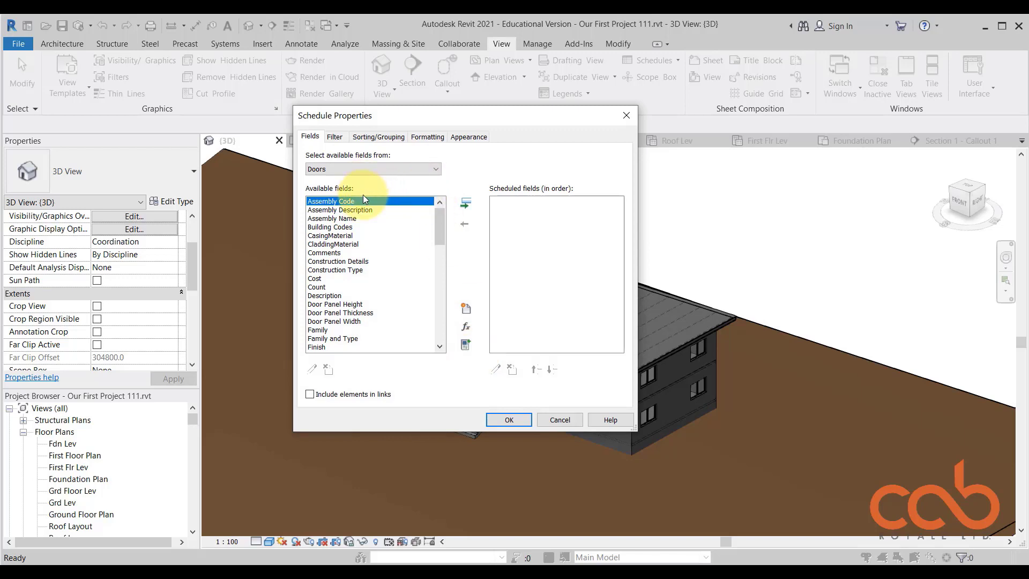
Add the Family and Type field and the Height field to the door schedule.
double_click(340, 340)
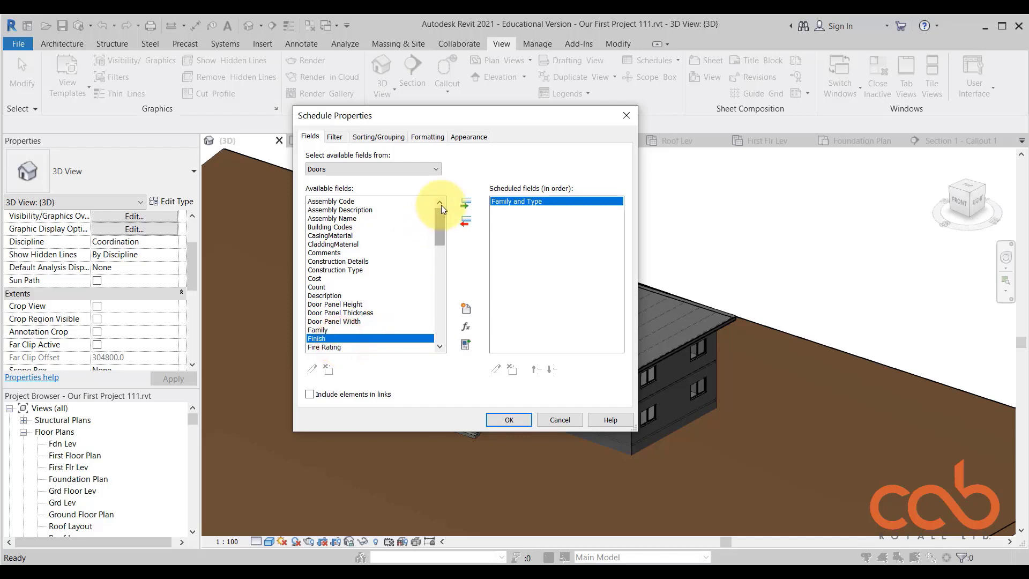
drag(440, 218, 441, 243)
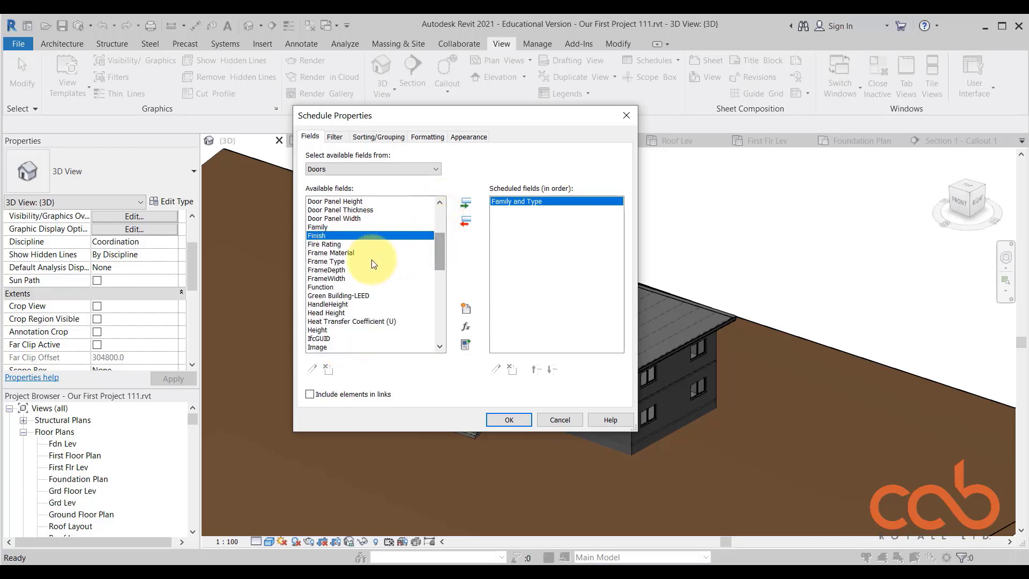
double_click(323, 330)
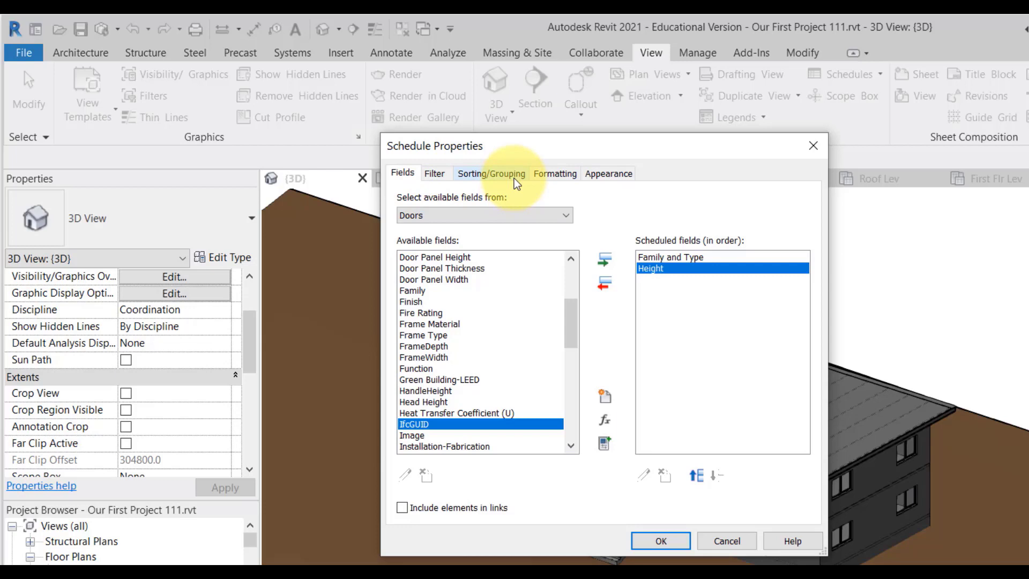
Review the door schedule's sorting/grouping, formatting, appearance and filter settings.
click(492, 174)
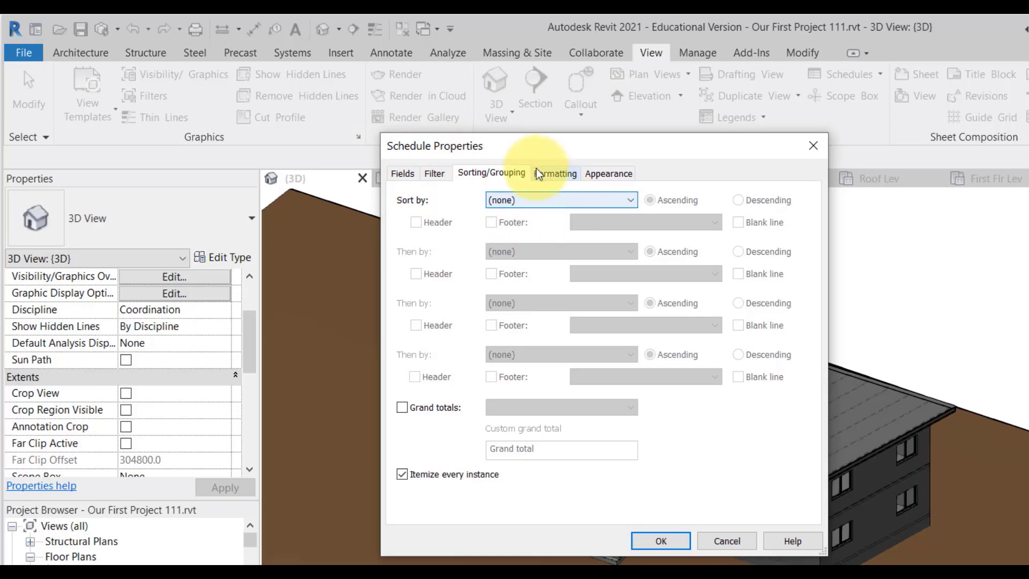
click(552, 173)
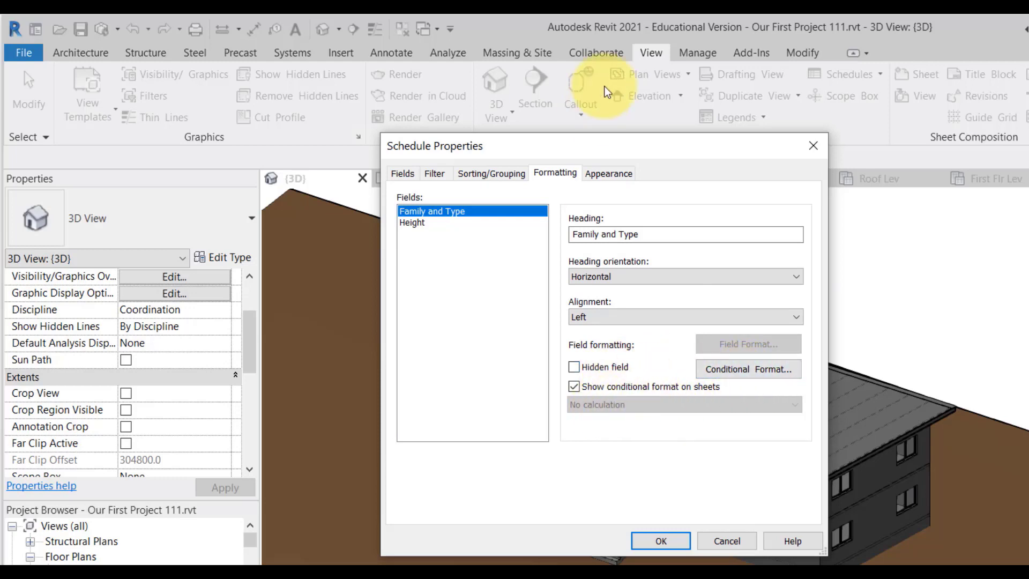
click(614, 173)
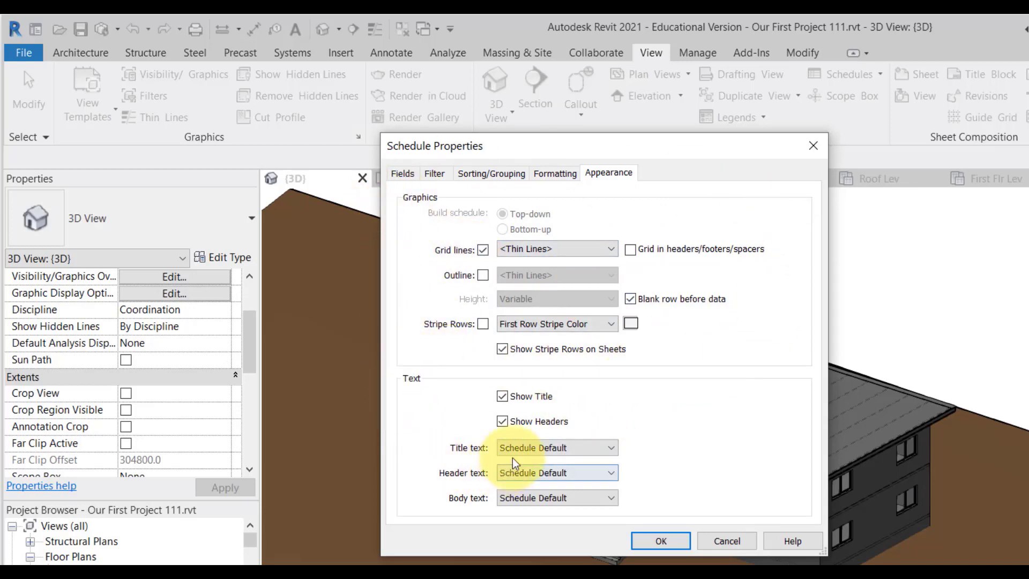
click(560, 175)
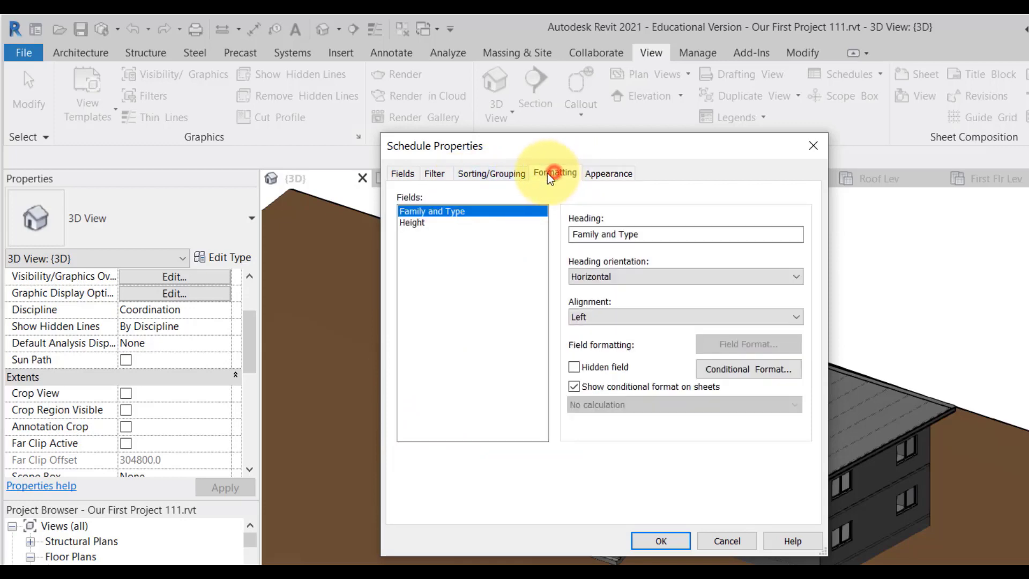
click(501, 172)
click(434, 174)
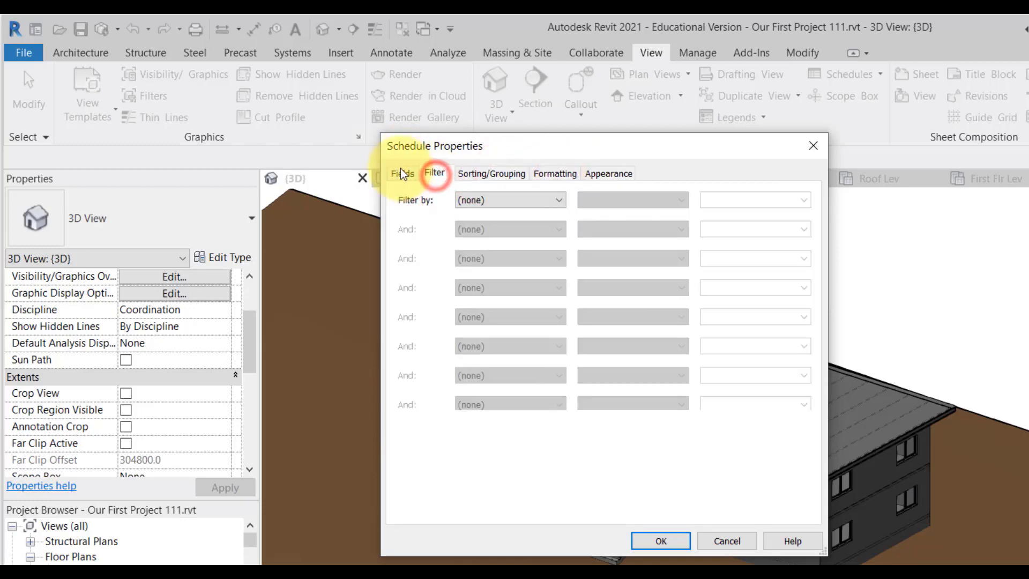
Add the Count and Level fields to the door schedule's scheduled fields.
click(403, 173)
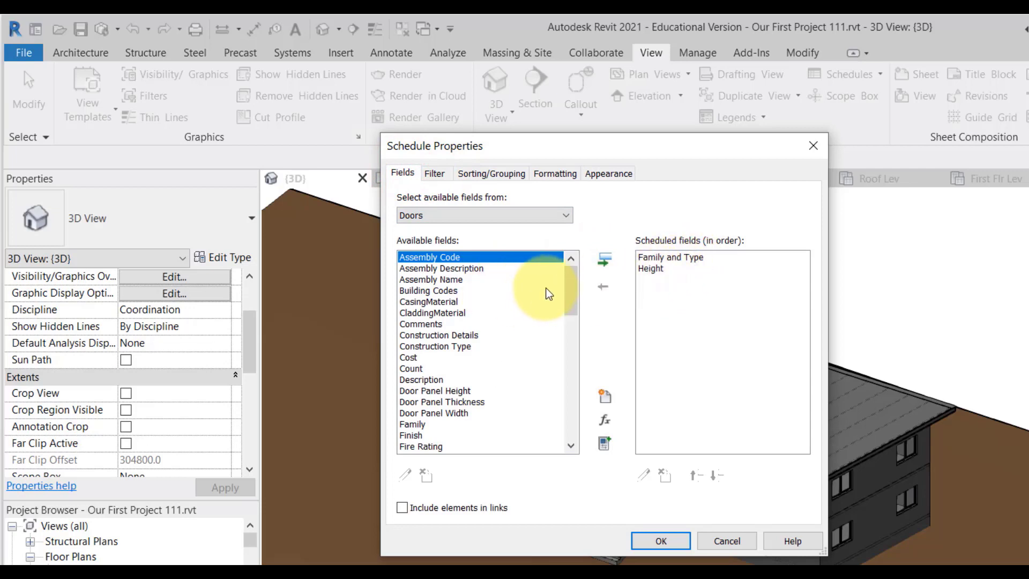
double_click(420, 372)
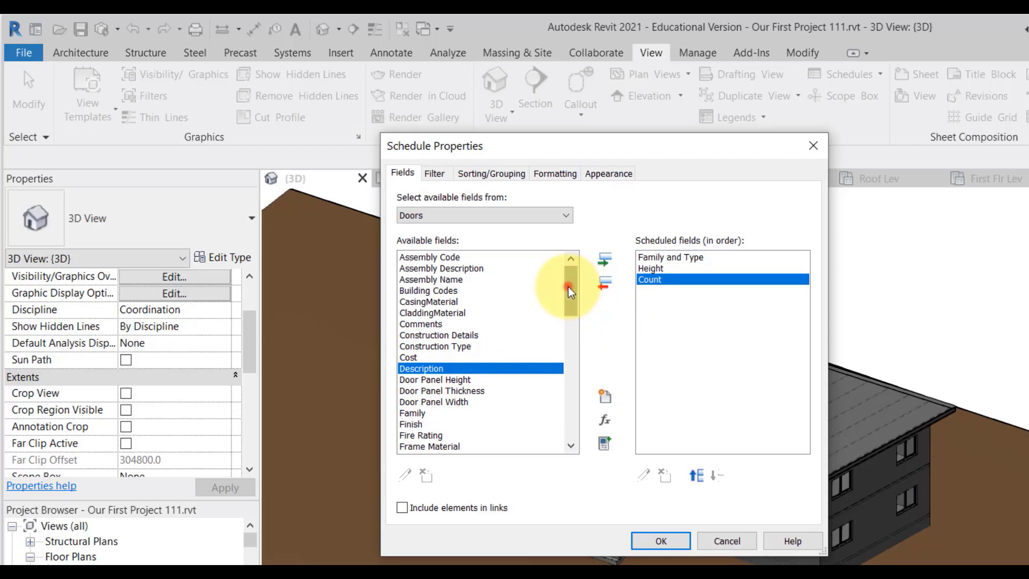
drag(570, 284, 570, 303)
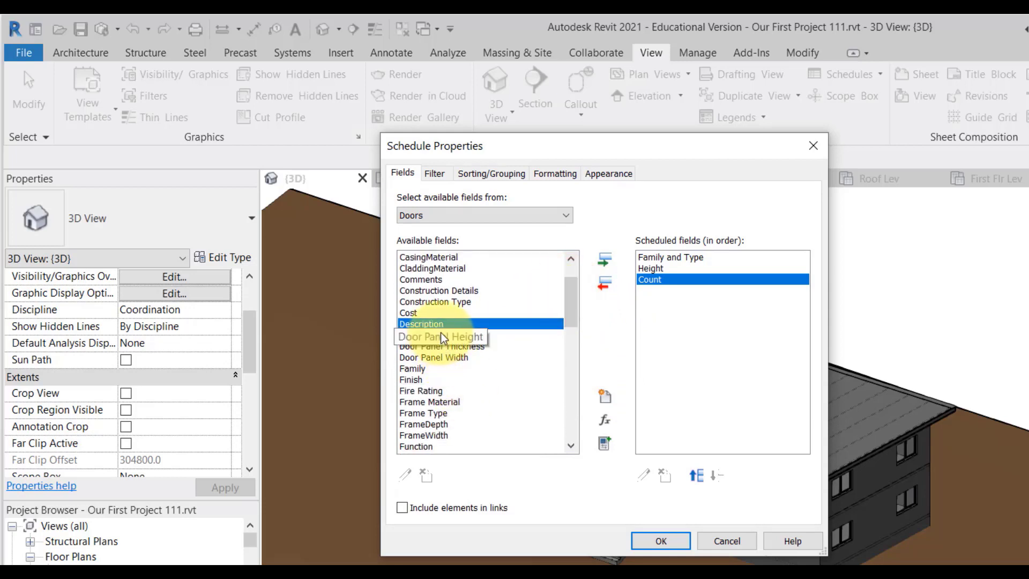
scroll(571, 335, down, 6)
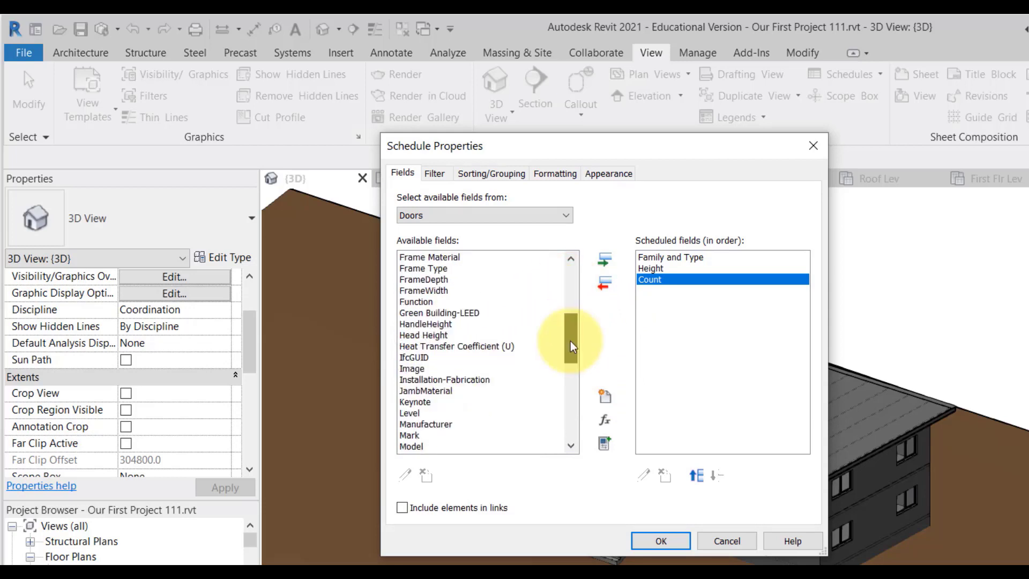
double_click(410, 359)
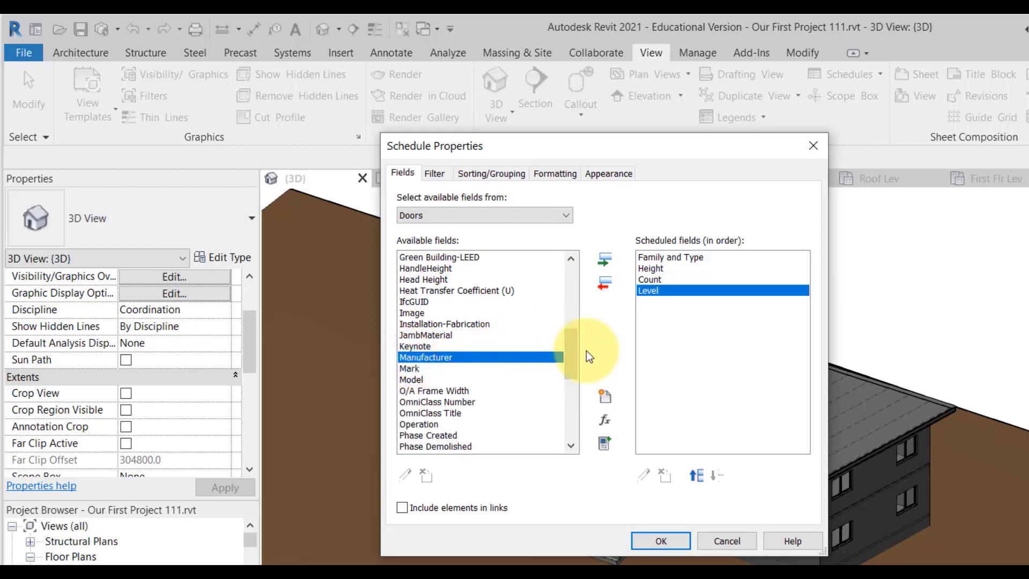
Add the Type Mark and Width fields to the door schedule's scheduled fields.
drag(573, 343, 572, 362)
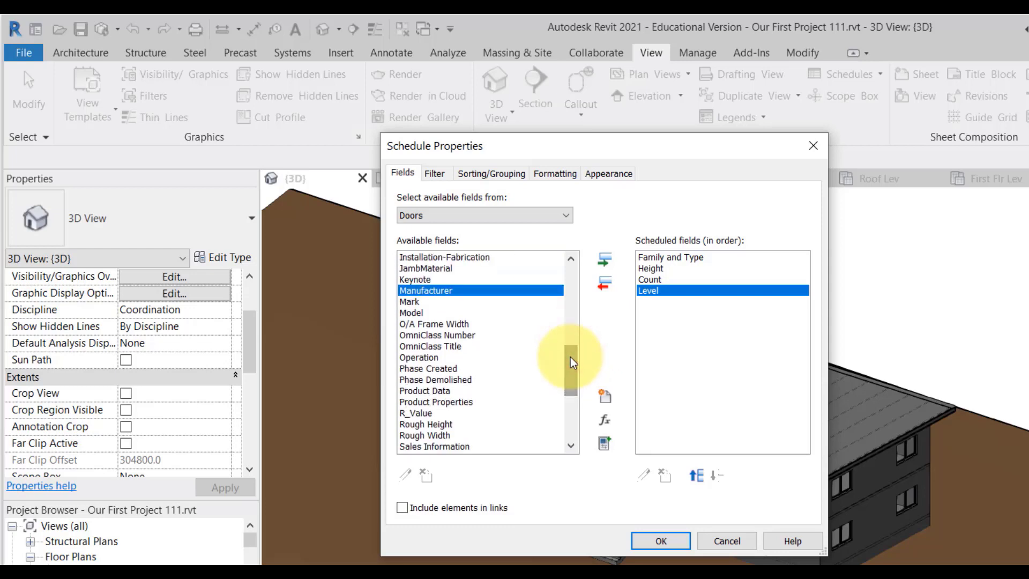
drag(571, 358, 571, 413)
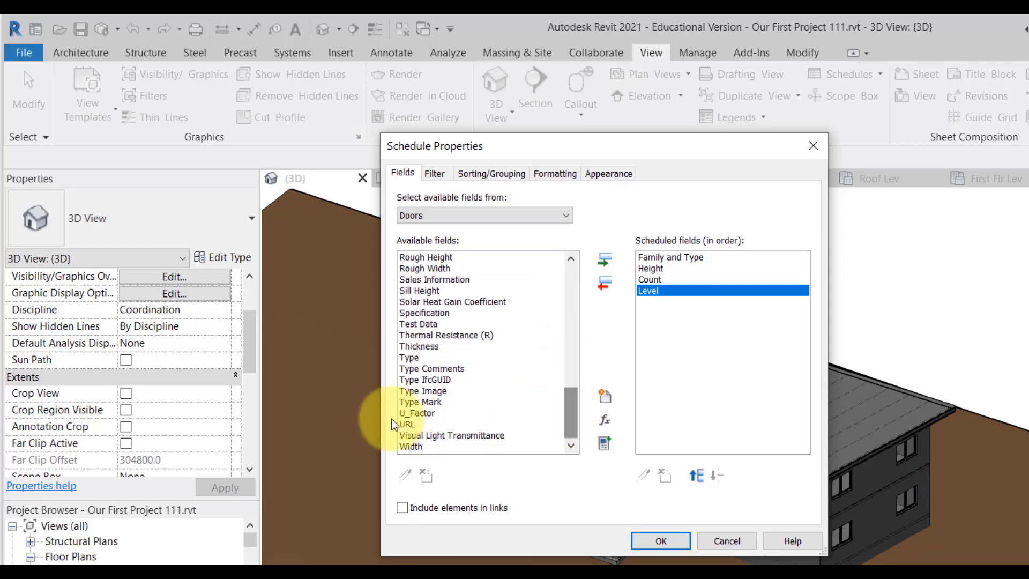
double_click(428, 410)
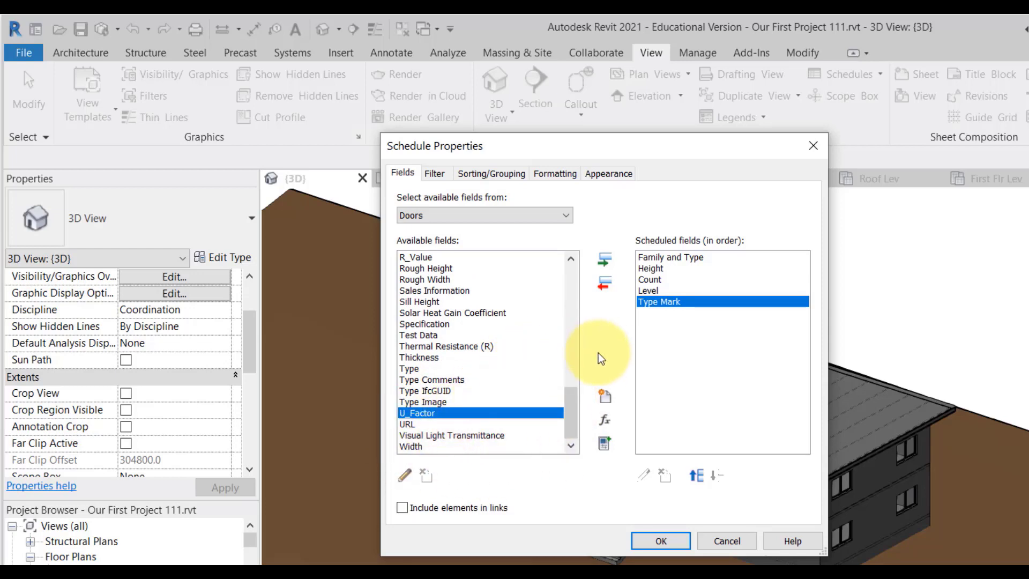
double_click(408, 448)
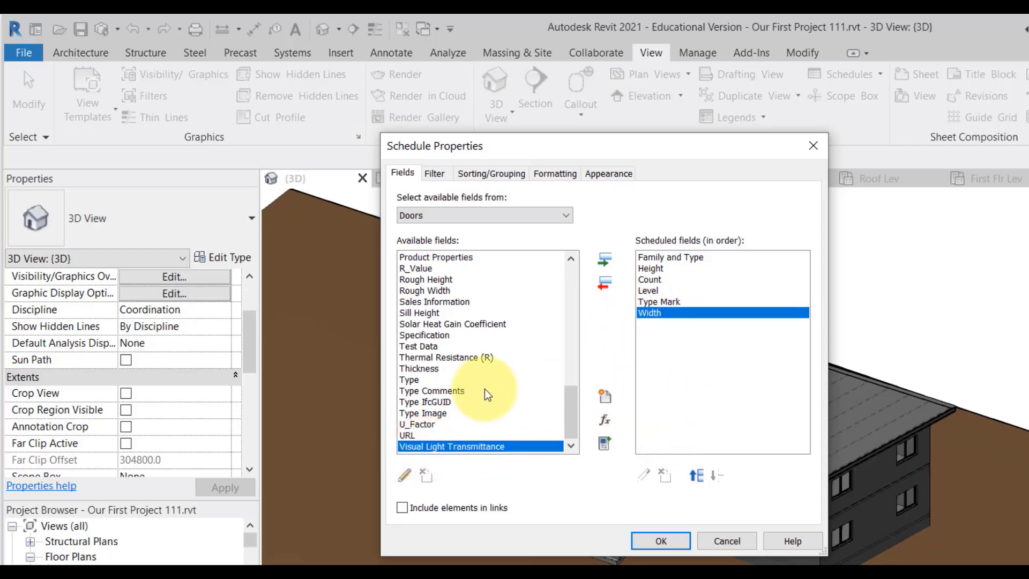
drag(570, 400, 568, 278)
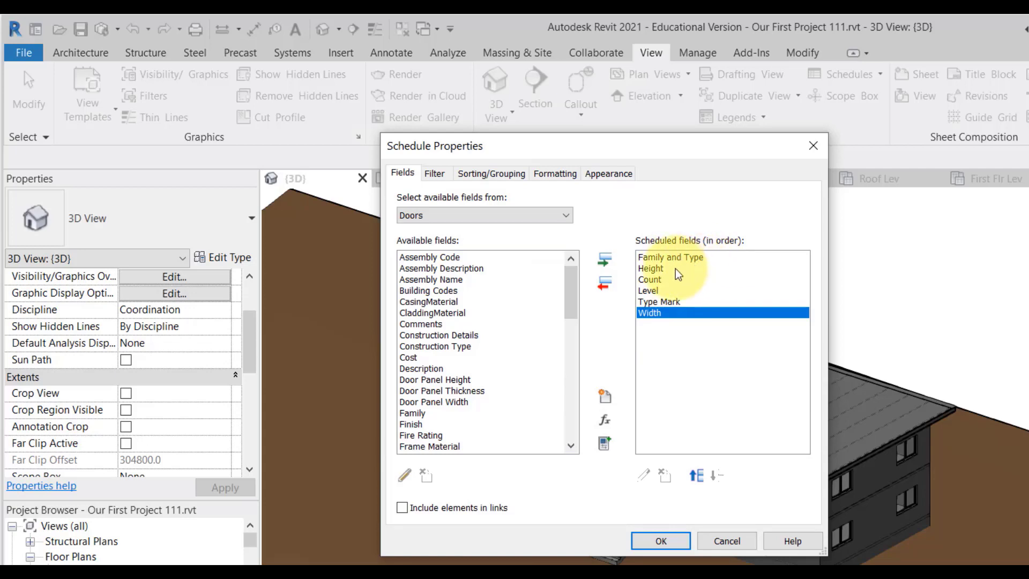
Reorder the scheduled fields so that Type Mark comes directly after Family and Type.
click(659, 303)
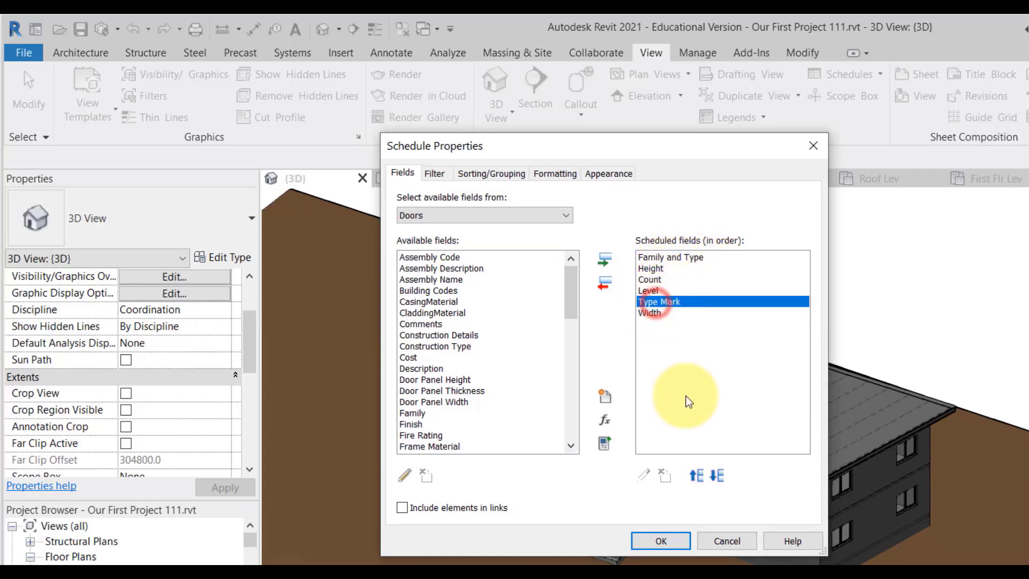
click(696, 479)
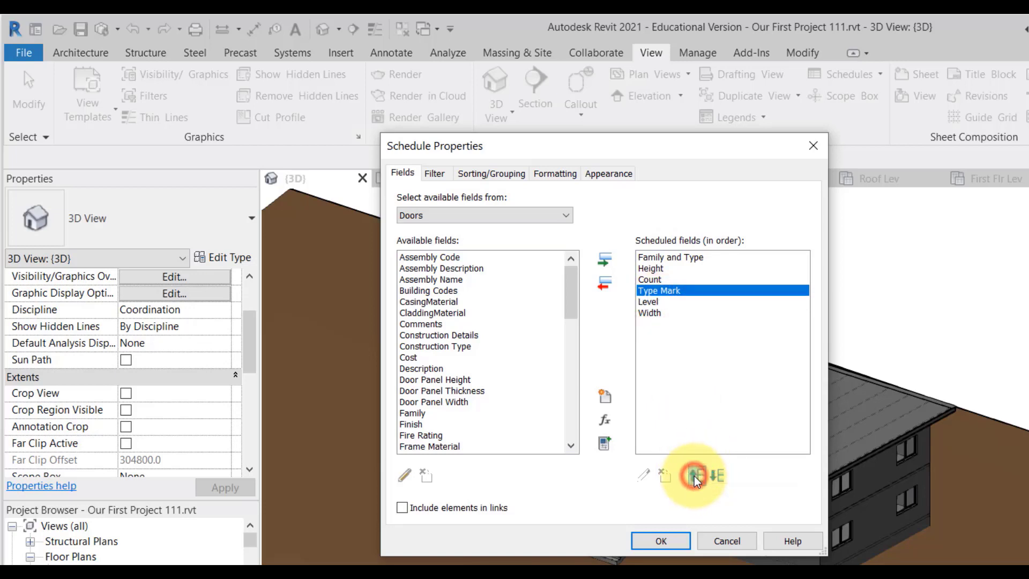
click(696, 475)
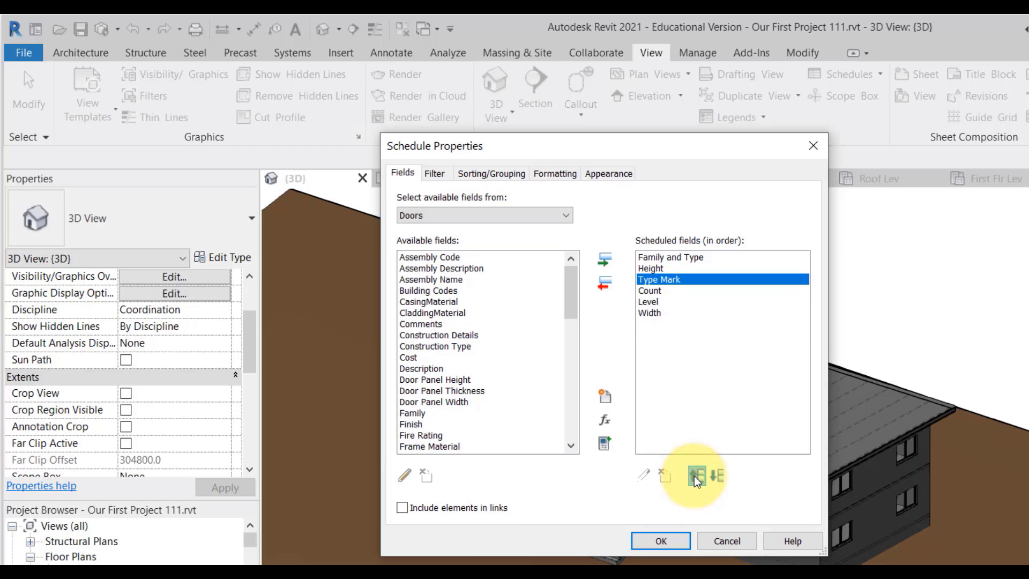
click(696, 478)
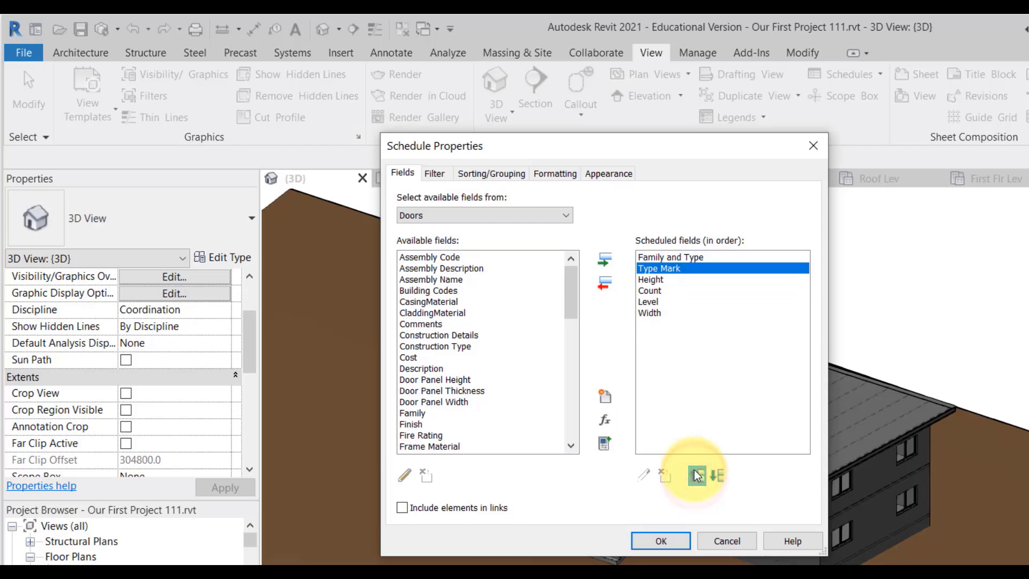
Move the Count field to the end of the scheduled fields.
click(670, 292)
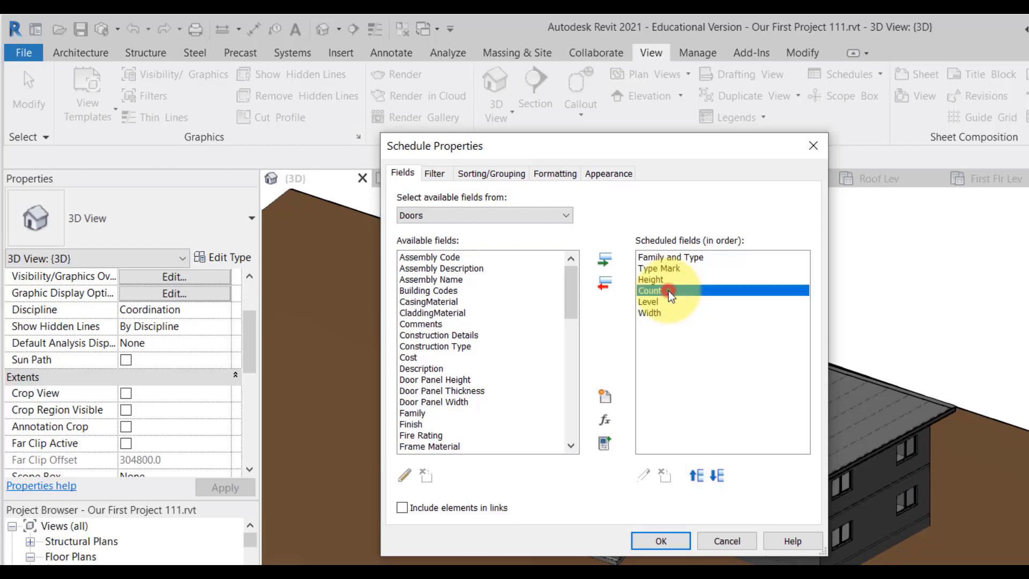
click(718, 476)
click(717, 476)
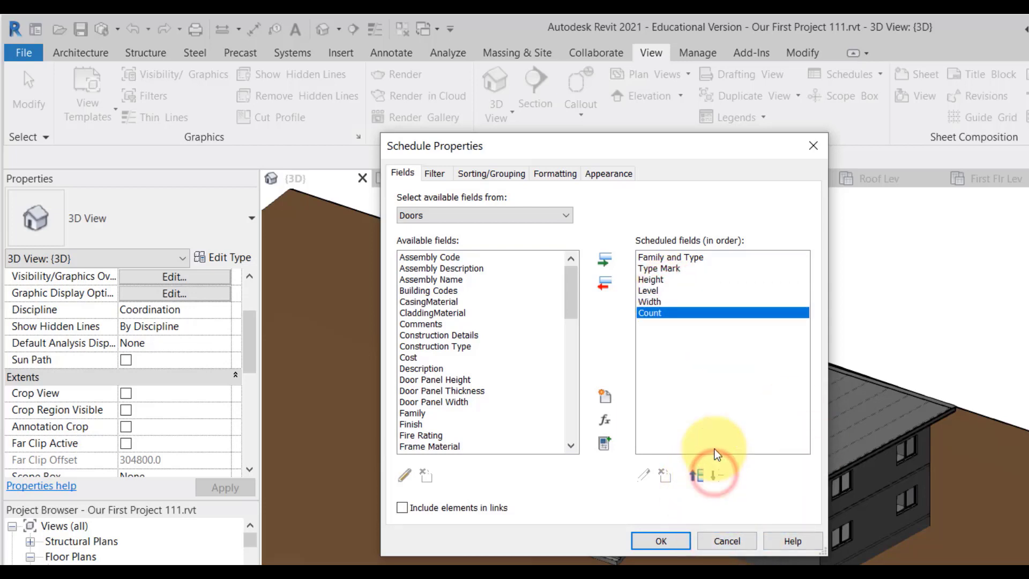
Move the Width field up so that it sits between Type Mark and Height in the scheduled fields.
click(664, 290)
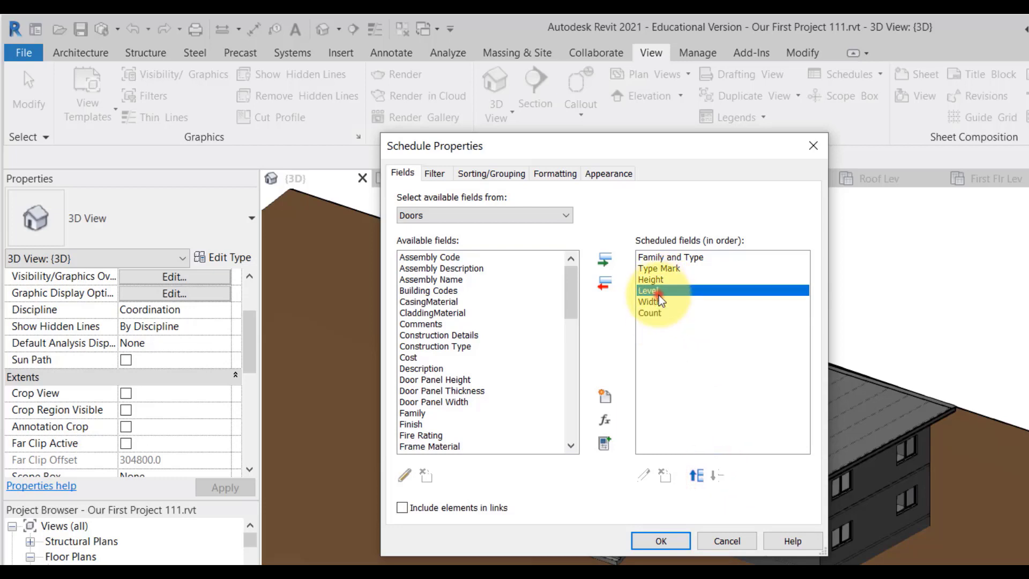
click(655, 301)
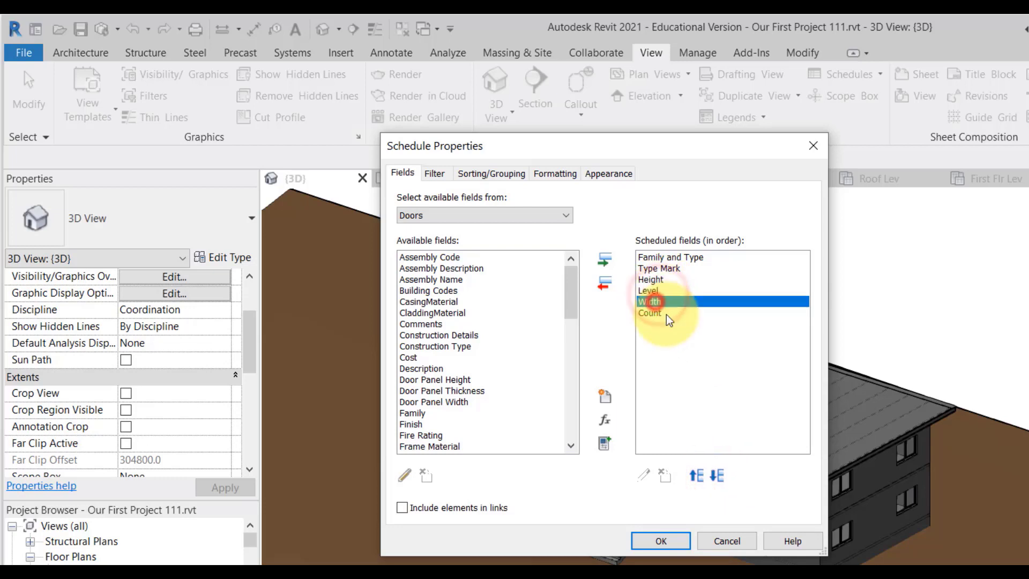
click(693, 477)
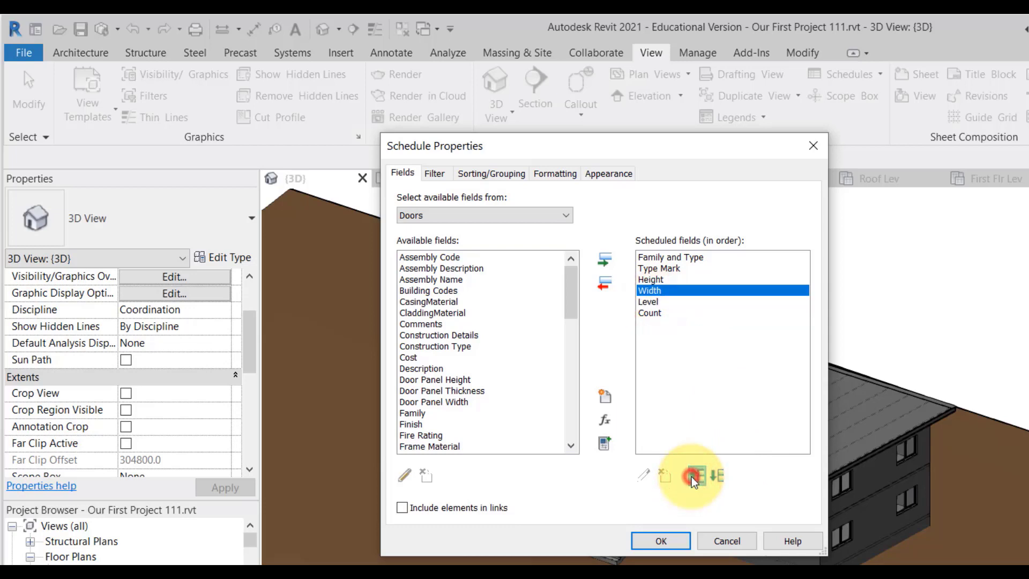
click(693, 477)
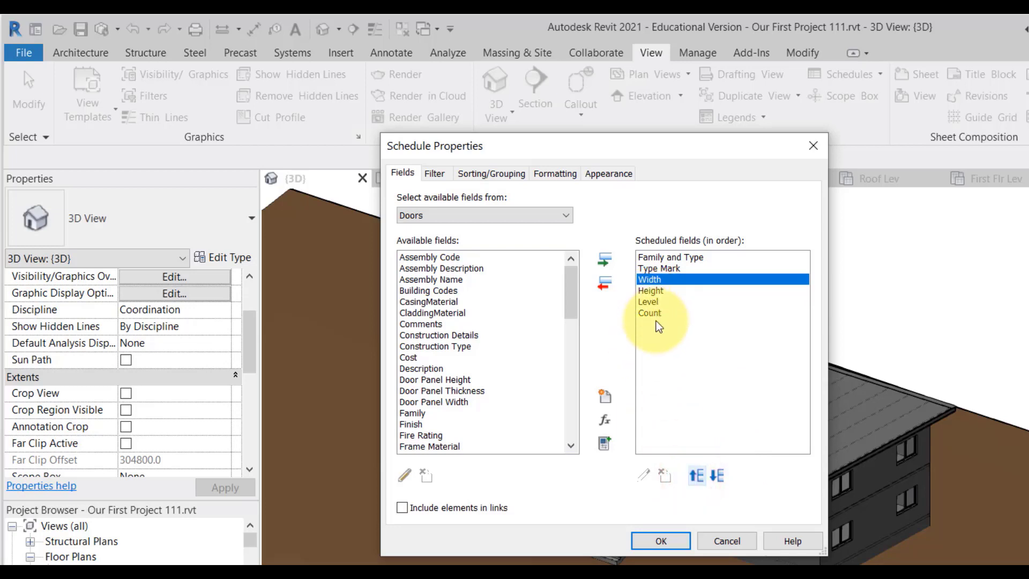
click(679, 347)
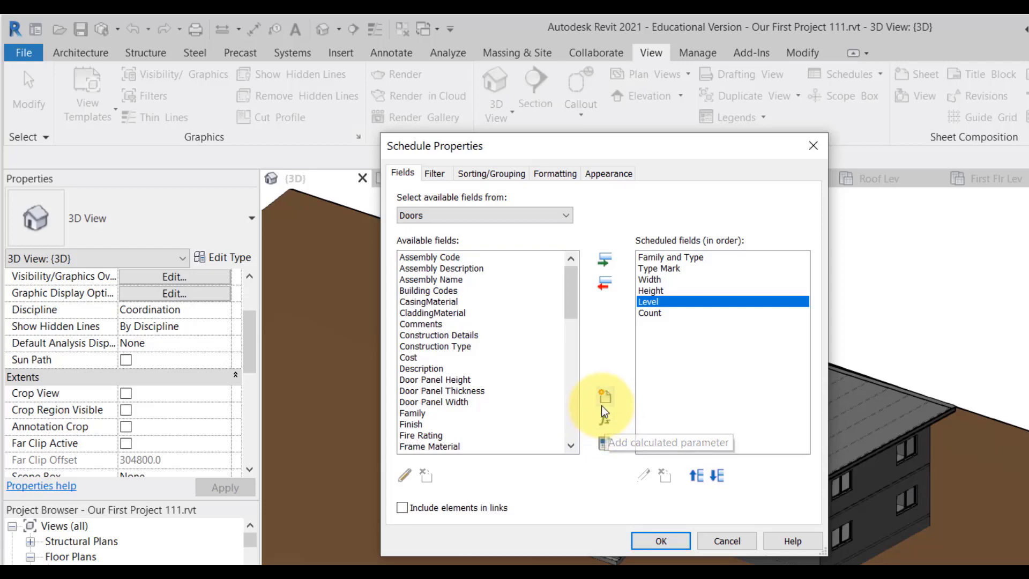
Check the filter and sorting settings, and create the door schedule from the chosen fields.
click(686, 339)
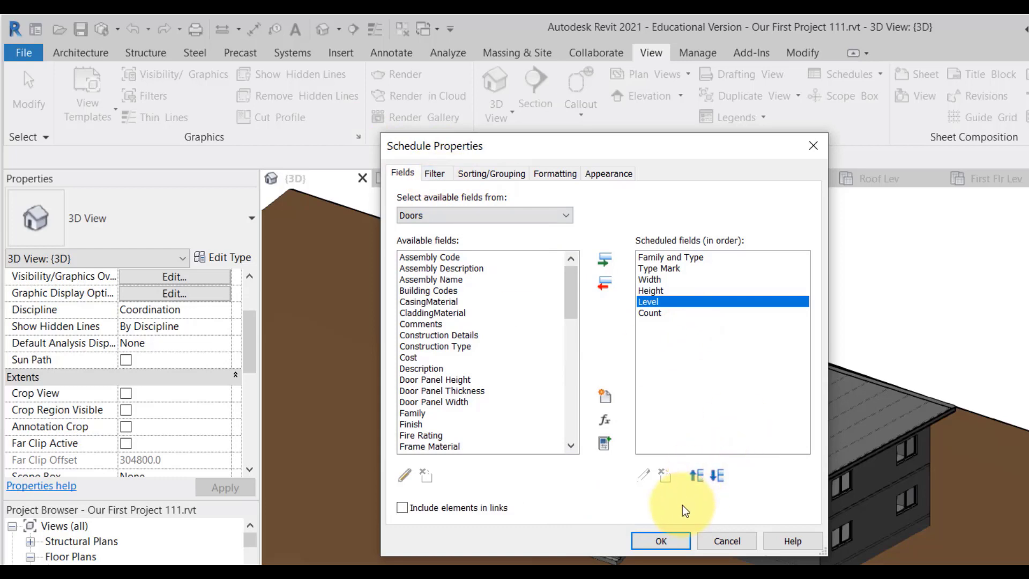
click(435, 173)
click(499, 173)
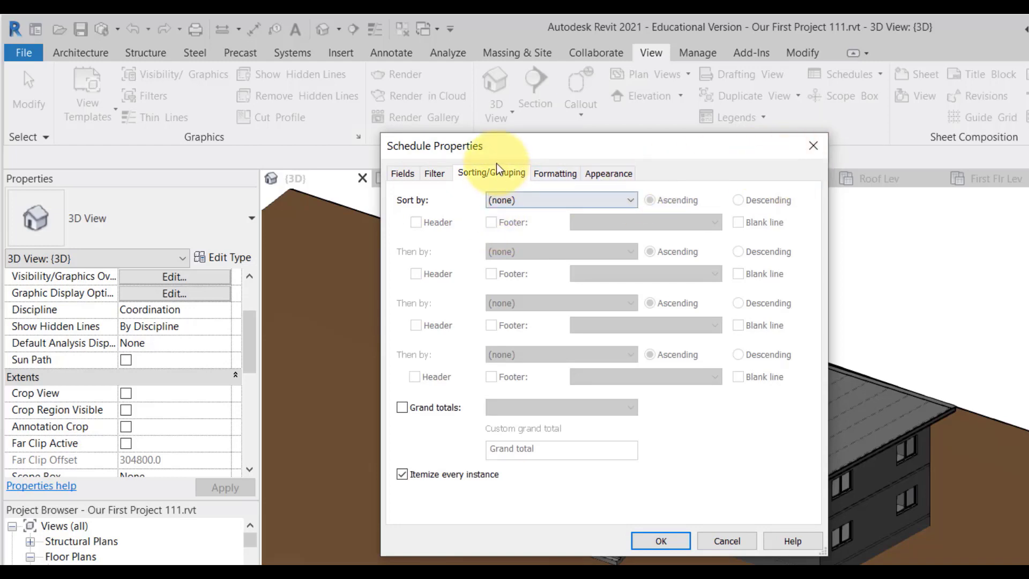
click(657, 539)
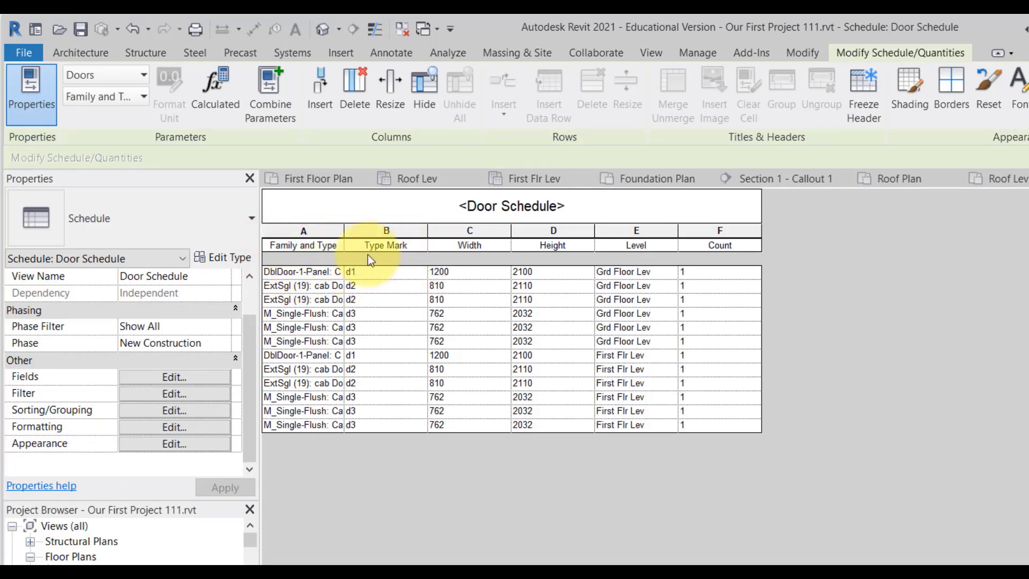
Widen the Type Mark and Family and Type columns in the door schedule.
drag(429, 229, 470, 230)
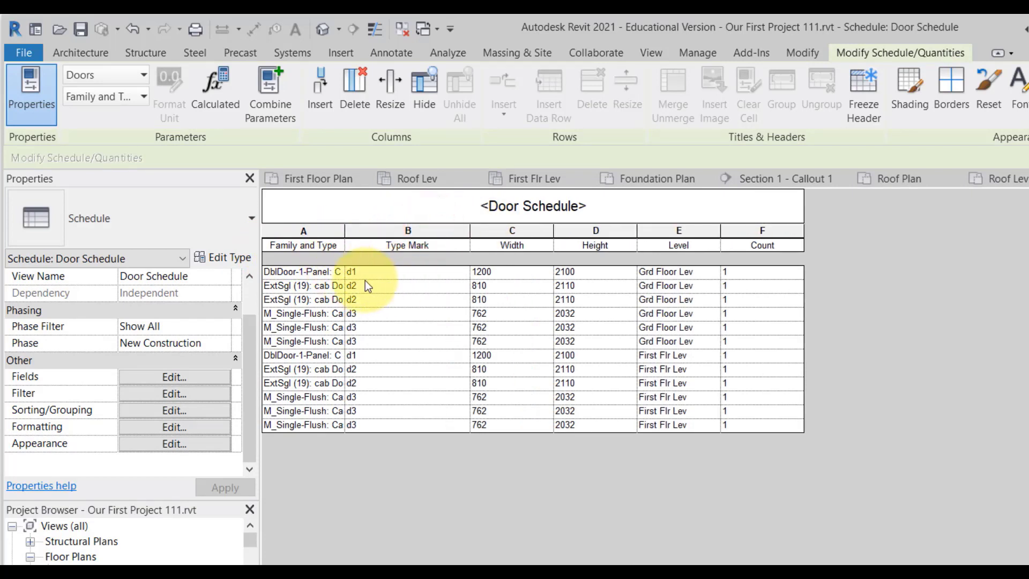
drag(345, 242, 388, 292)
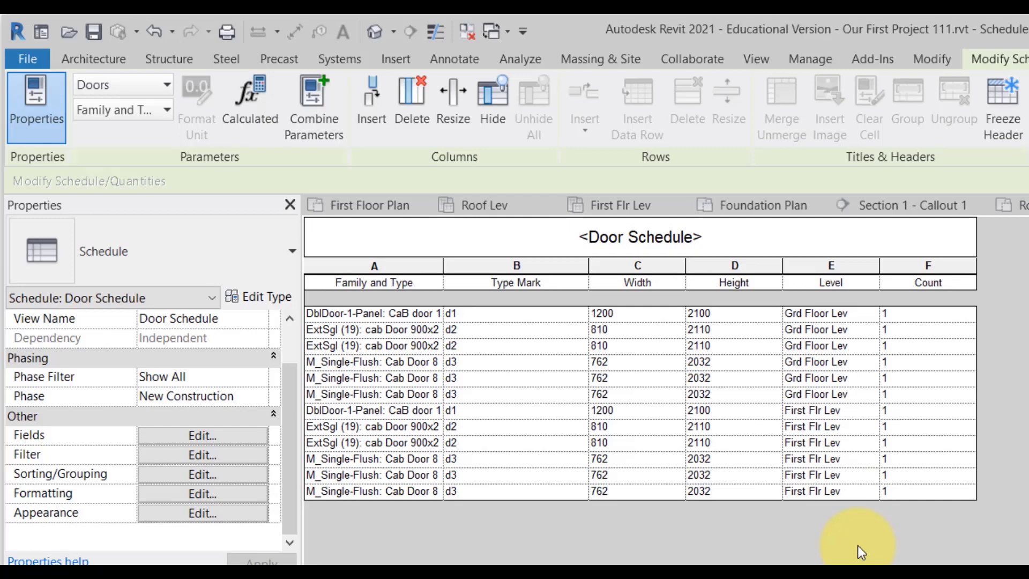
Sort the door schedule by Family and Type, with a title, count and totals footer and a blank line after each group.
click(185, 435)
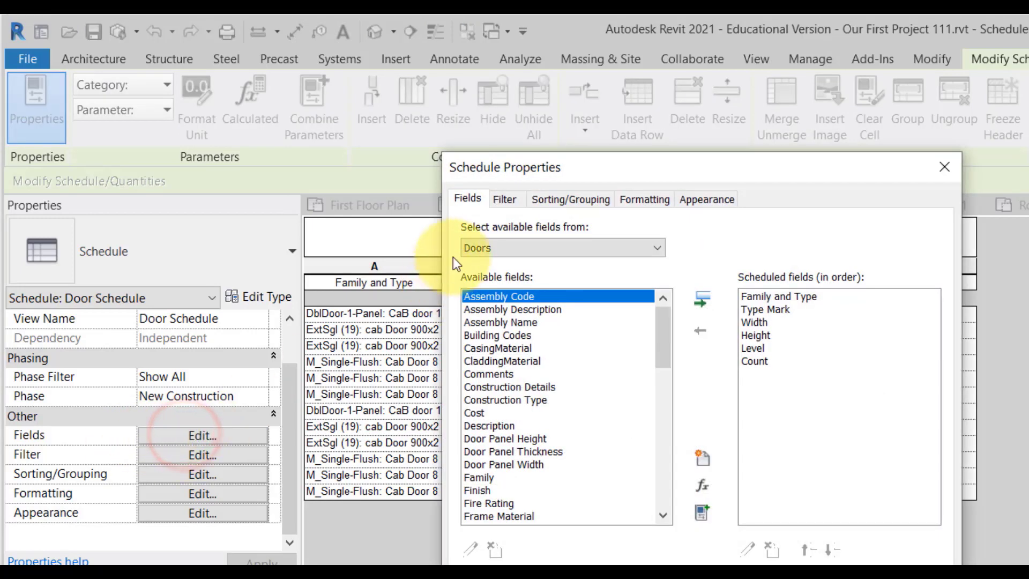
click(563, 200)
click(600, 231)
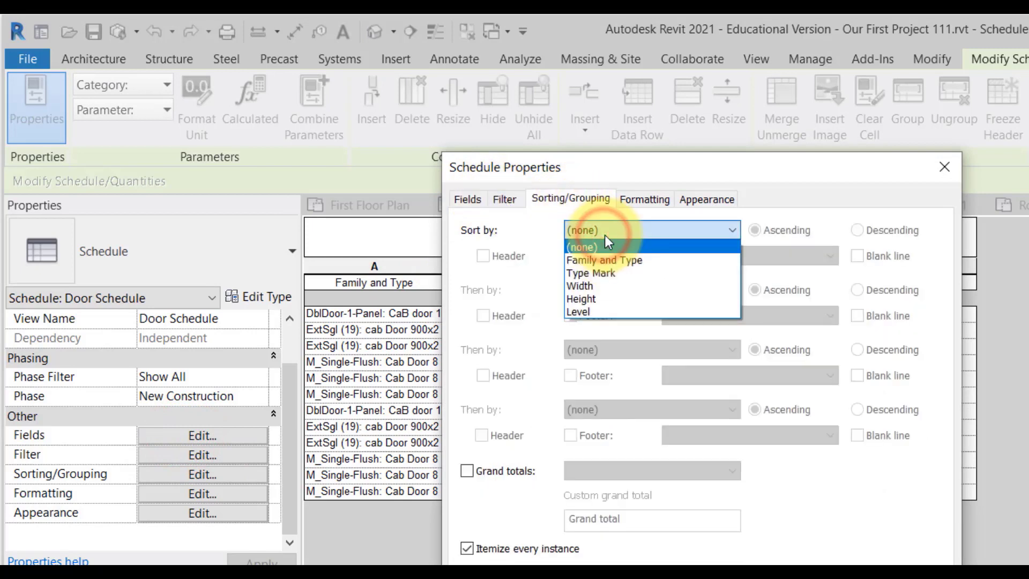
click(609, 259)
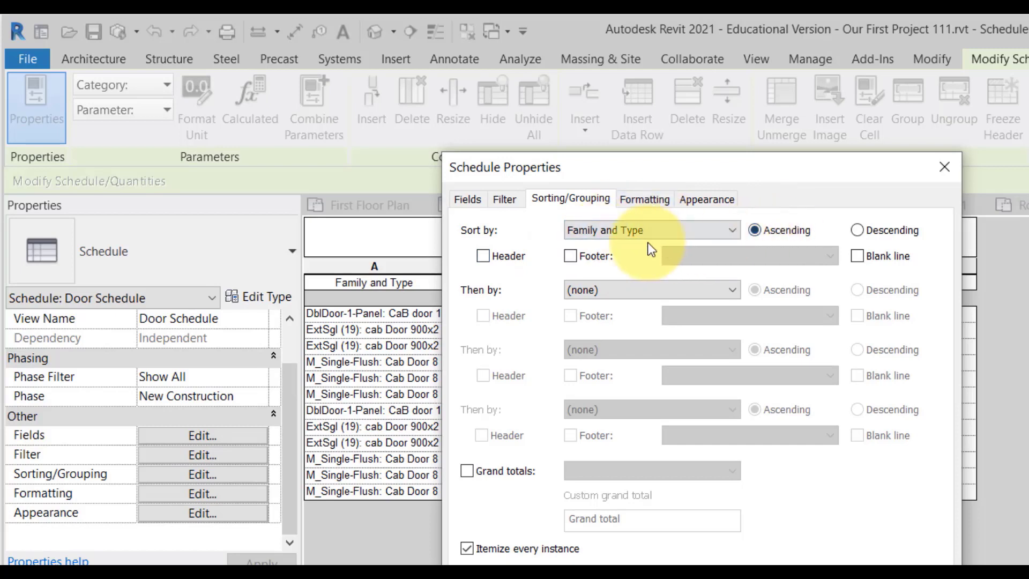
click(570, 256)
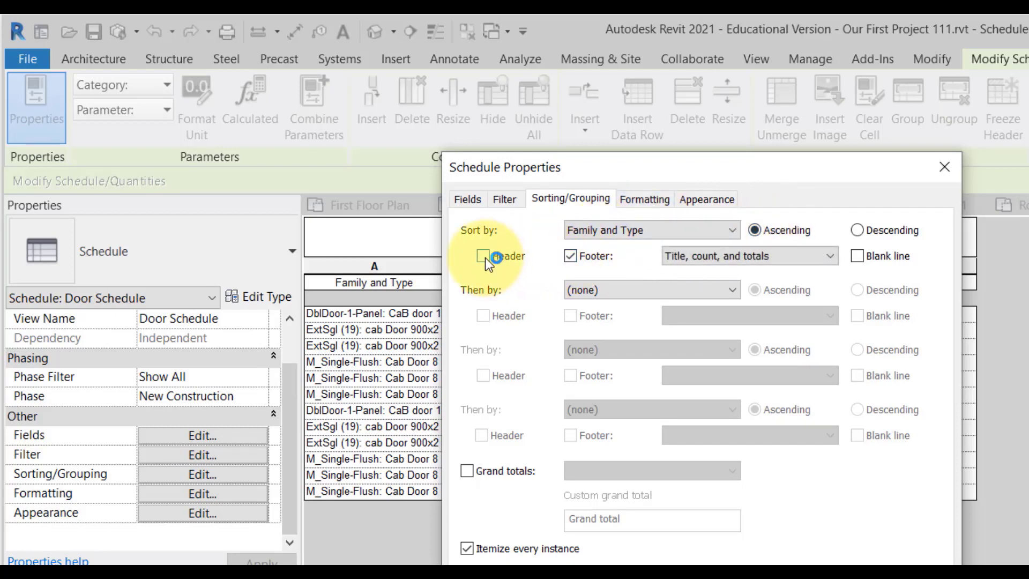
click(857, 256)
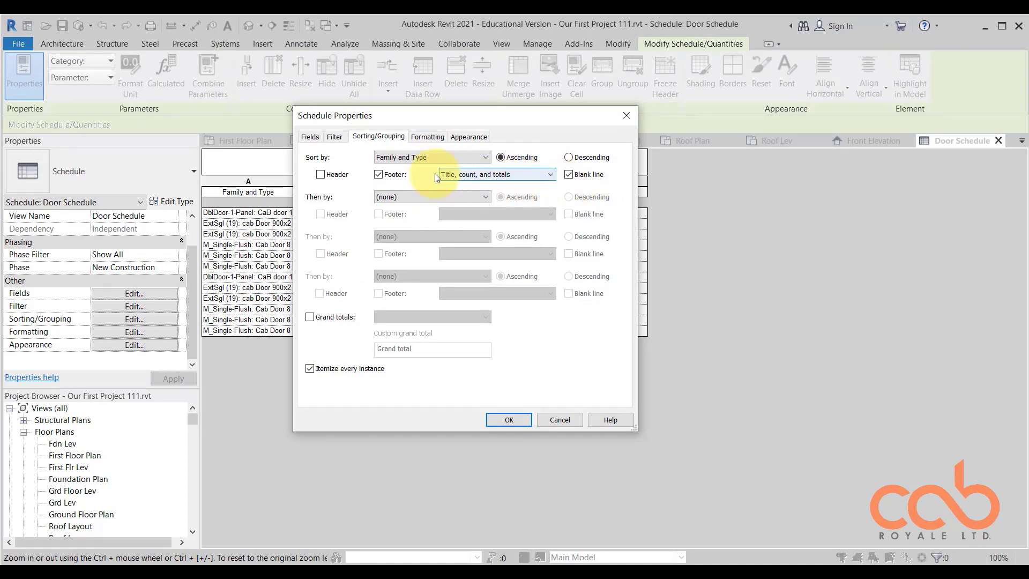
Set the alignment of the Family and Type field to Right in the schedule's formatting.
click(429, 139)
drag(428, 118, 730, 127)
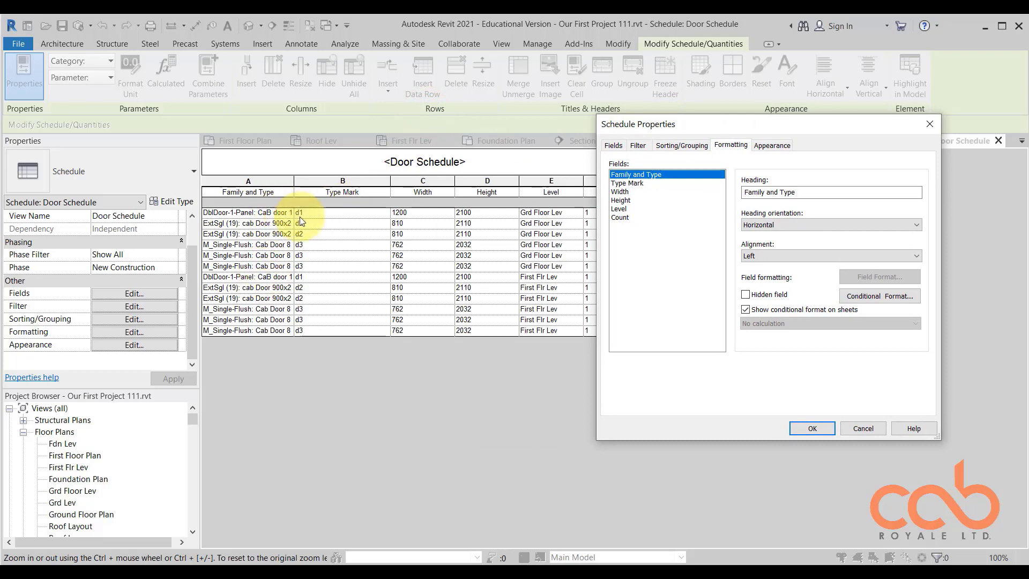
click(761, 257)
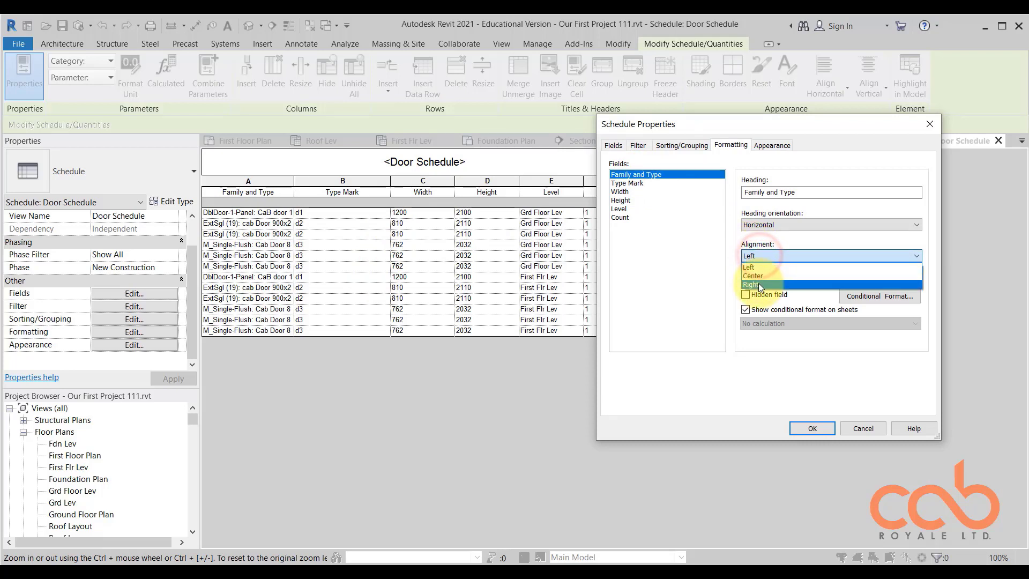
click(760, 284)
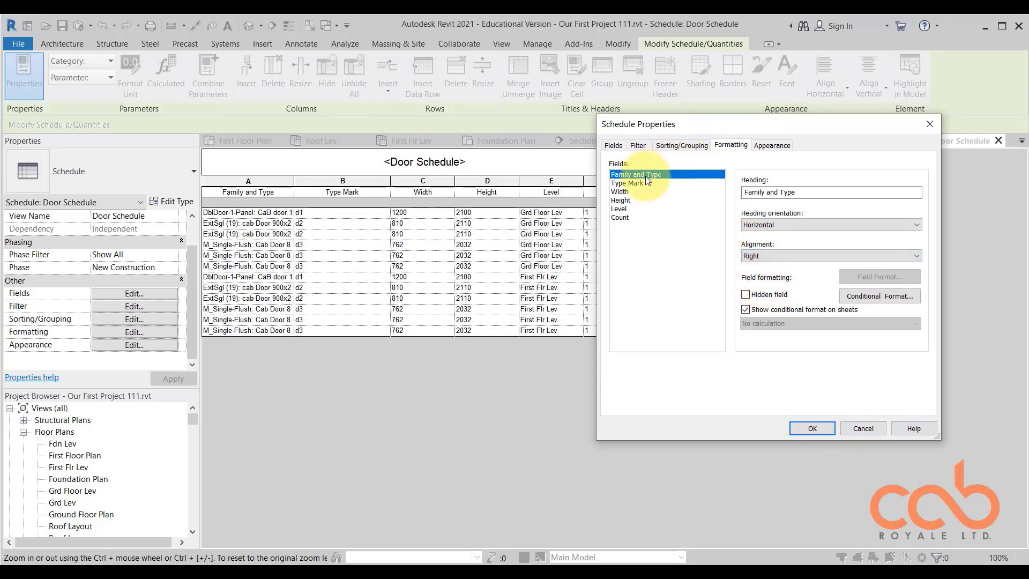
Set the Count field to Calculate totals and apply the sorting and formatting changes to the door schedule.
click(632, 183)
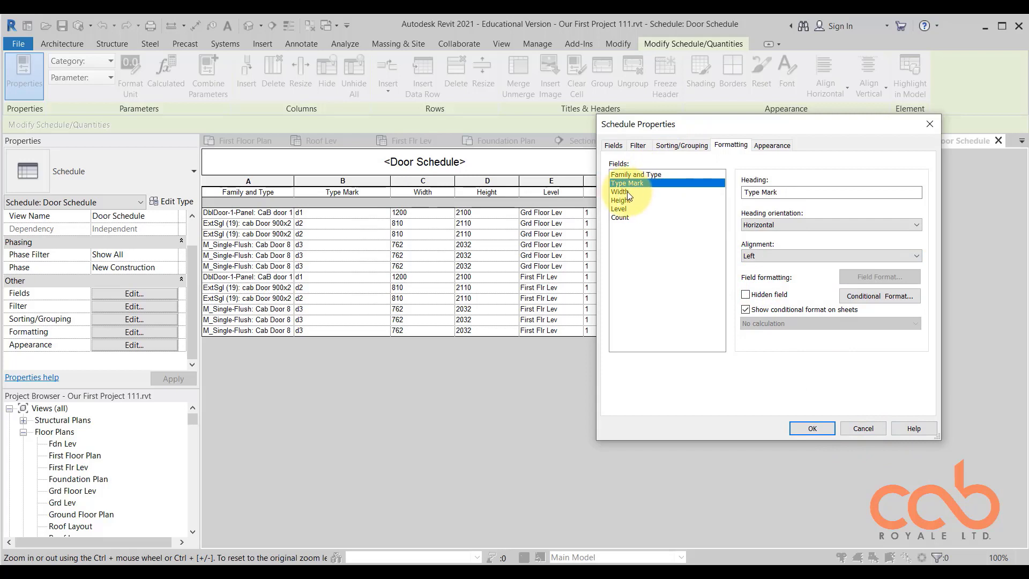
click(622, 192)
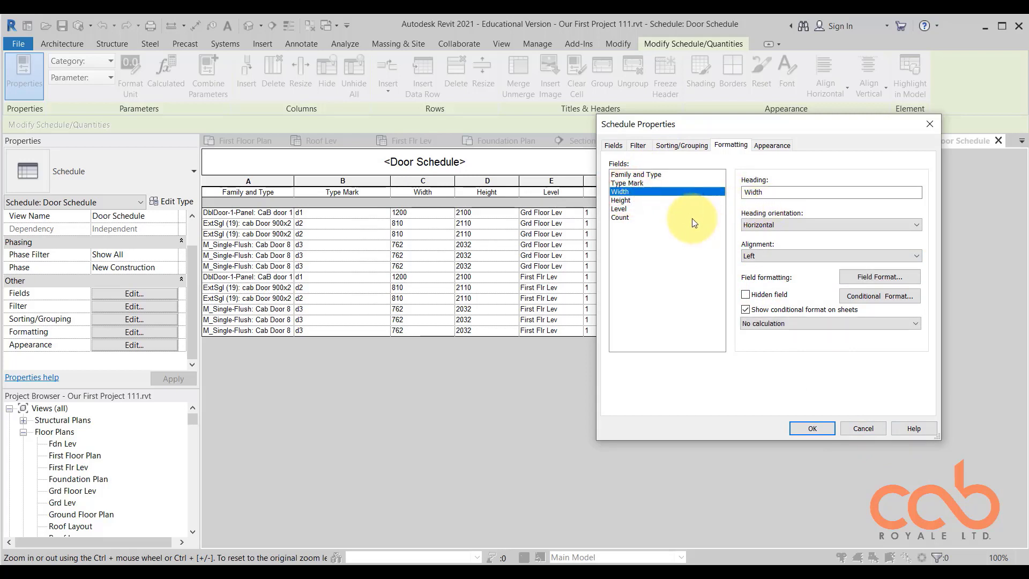
drag(689, 126, 743, 130)
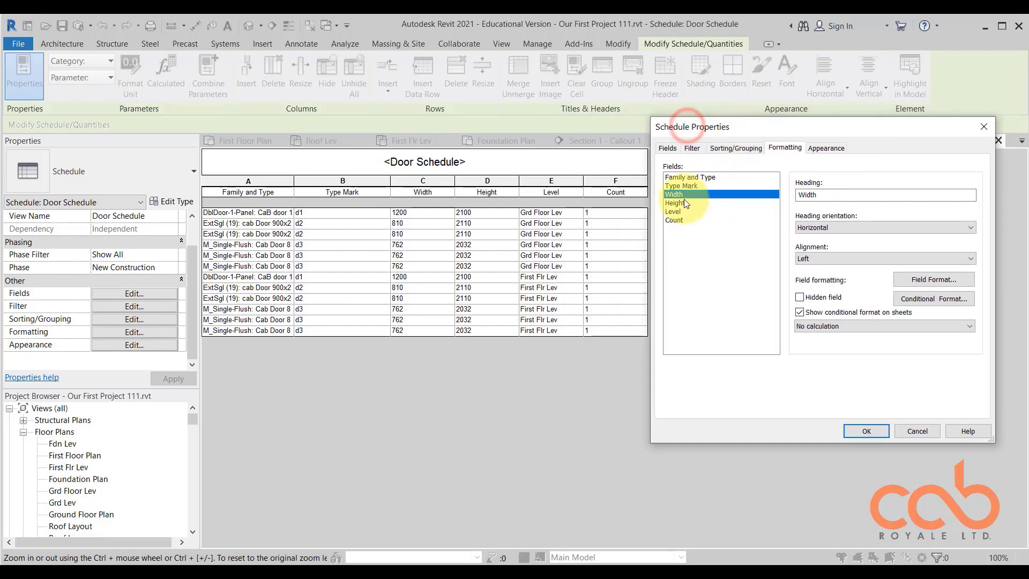
click(681, 203)
click(682, 221)
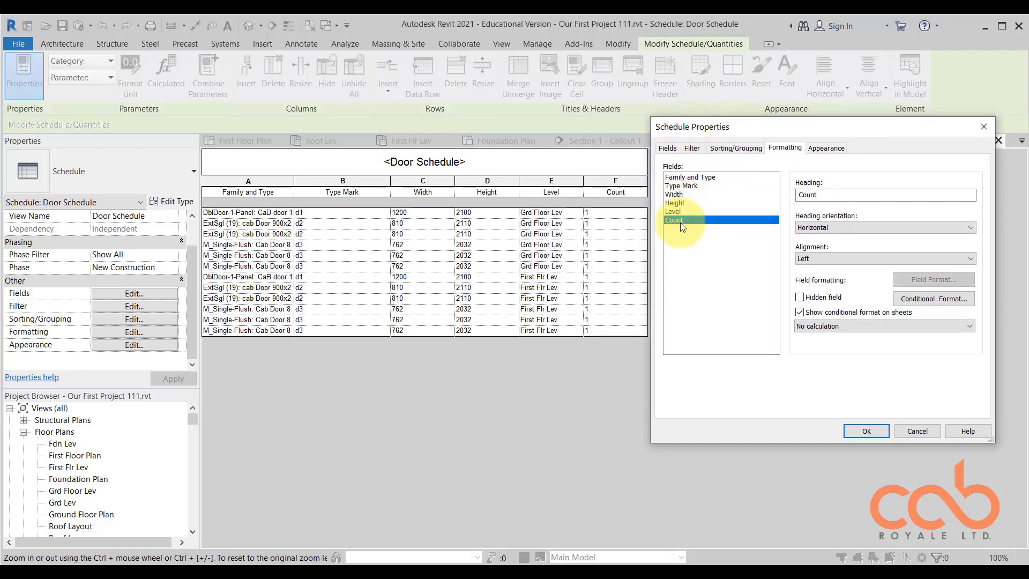
click(894, 327)
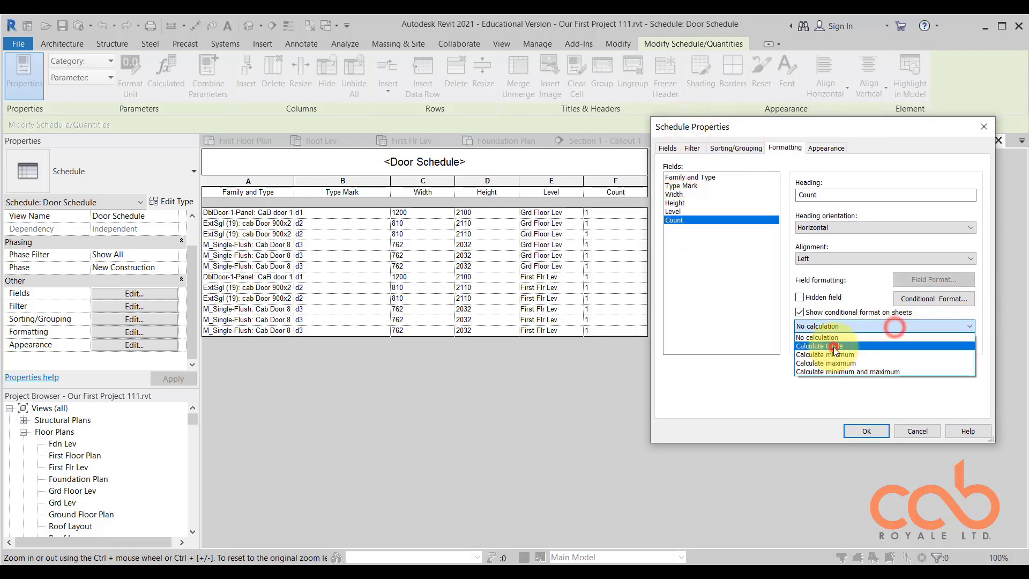
click(841, 348)
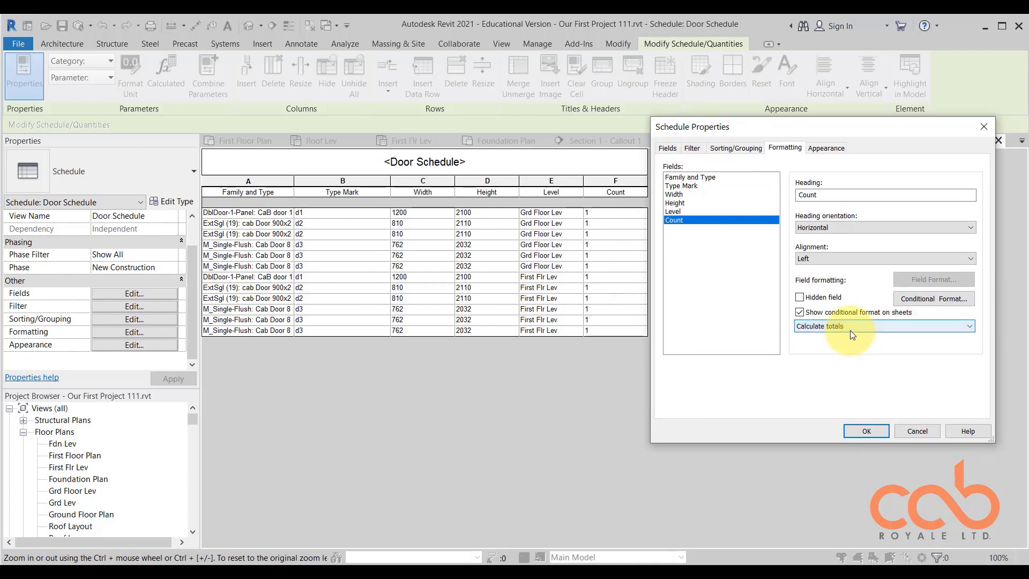
drag(862, 131, 871, 130)
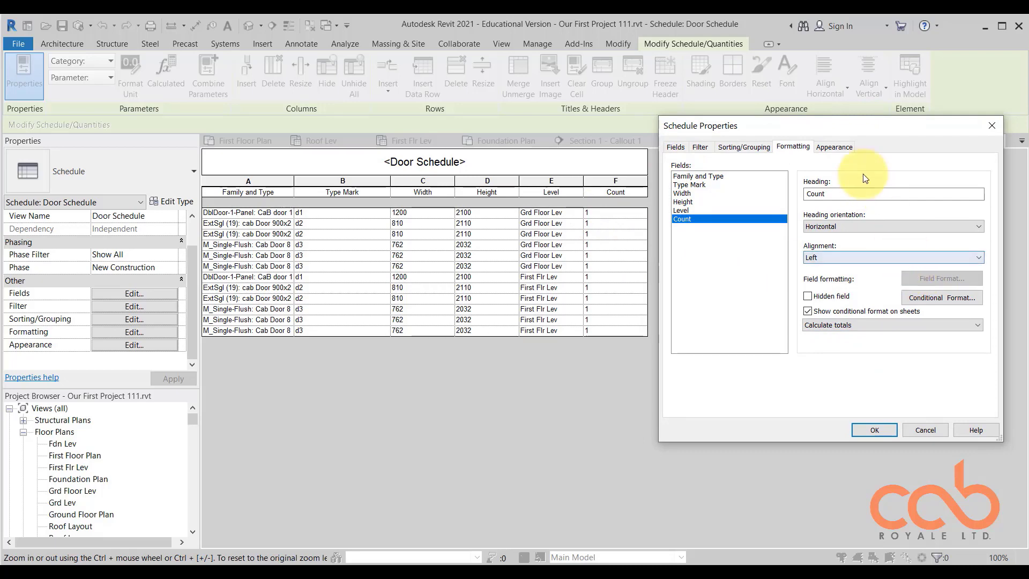
click(746, 146)
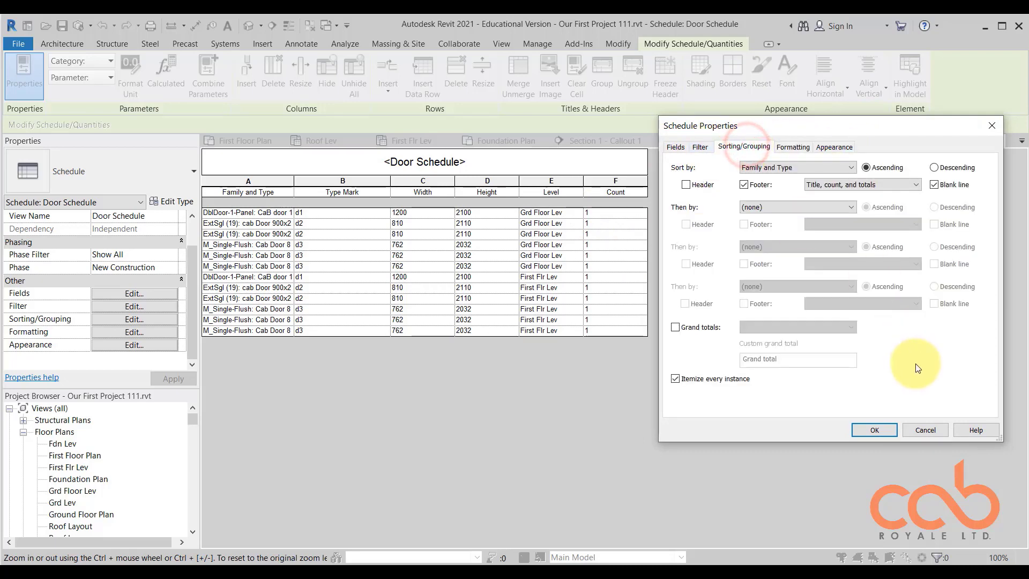
click(875, 430)
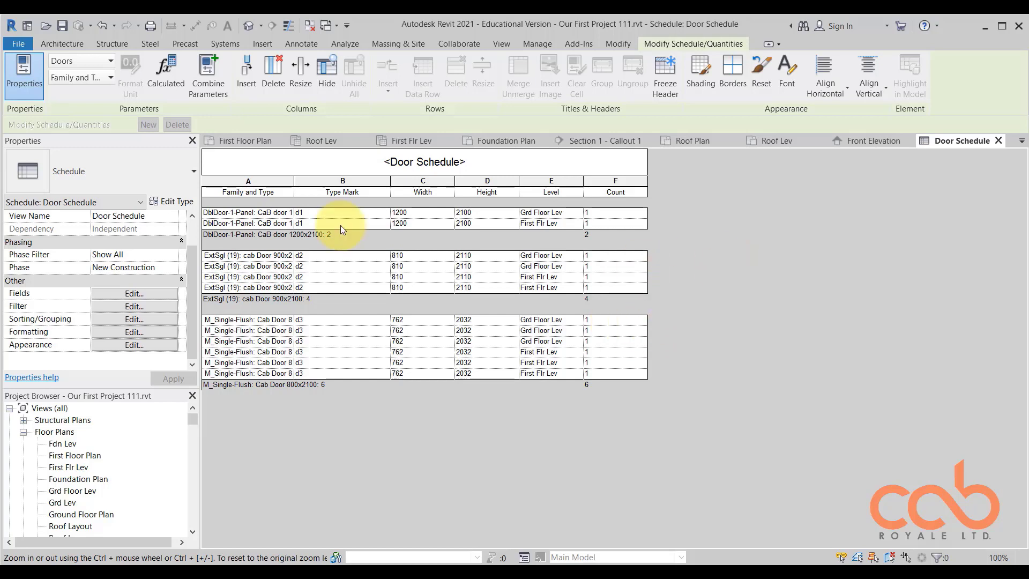
click(720, 298)
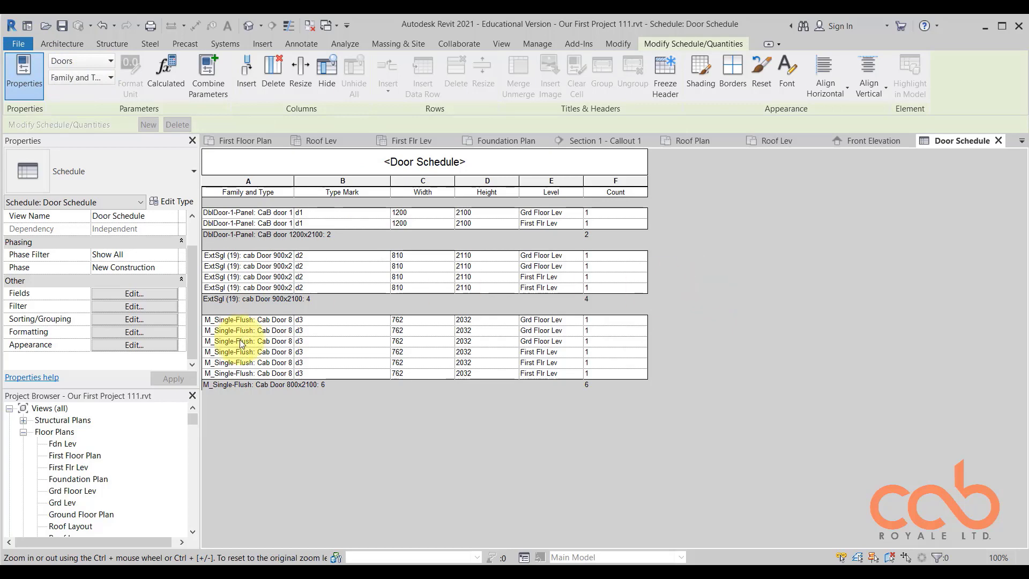
Enable grand totals with title, count, and totals in the door schedule's sorting and grouping settings, and apply them.
click(134, 308)
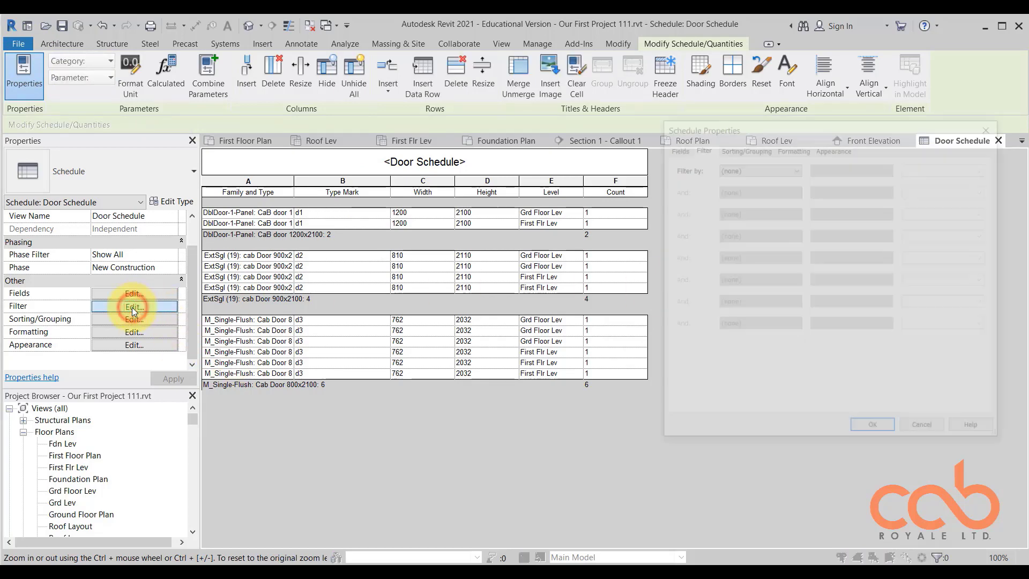
mouse_move(800, 124)
mouse_down()
mouse_move(846, 139)
mouse_move(772, 140)
mouse_move(810, 140)
mouse_move(813, 122)
mouse_up()
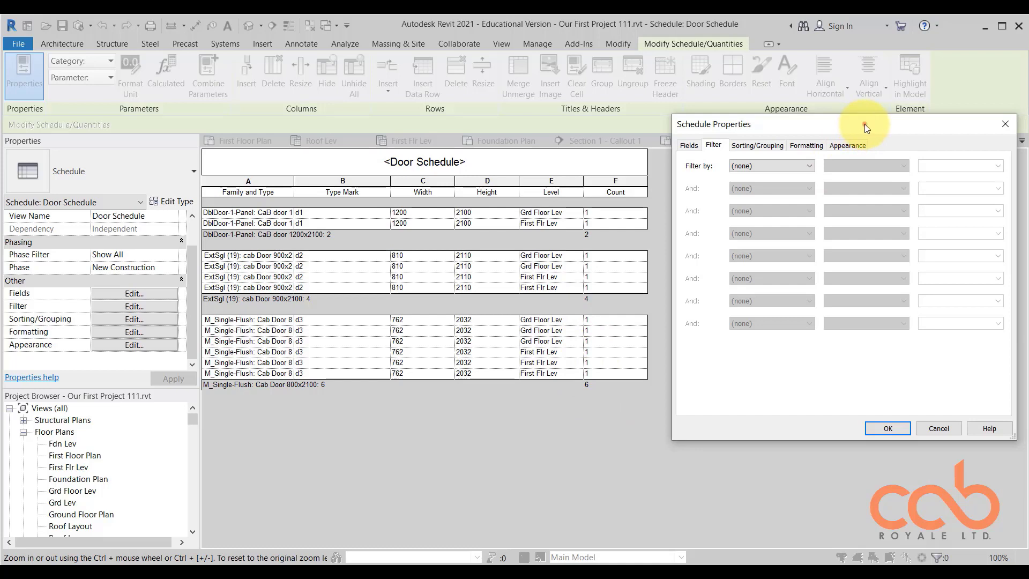
drag(867, 127, 742, 138)
click(633, 156)
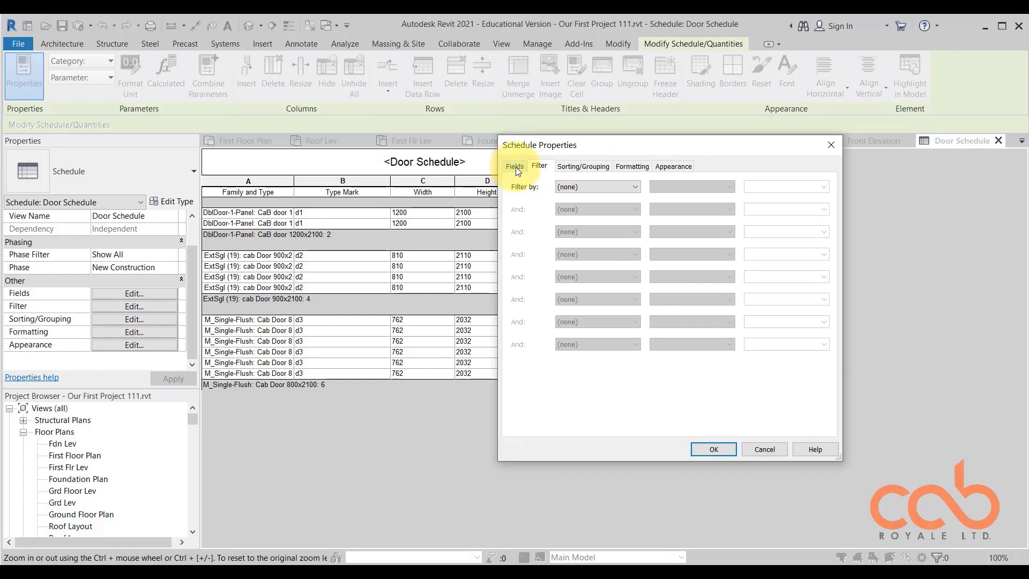
click(517, 167)
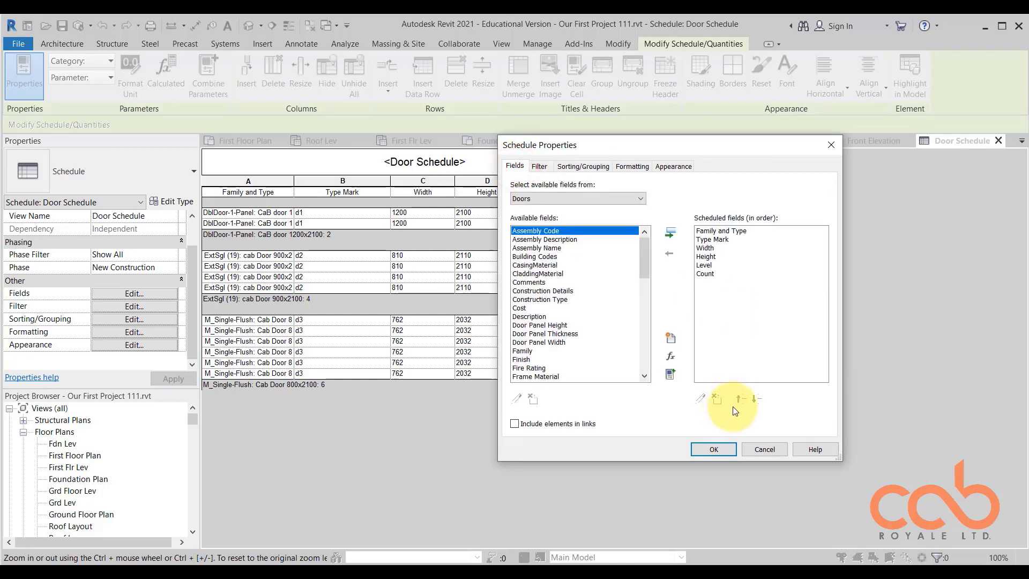
drag(665, 148, 817, 128)
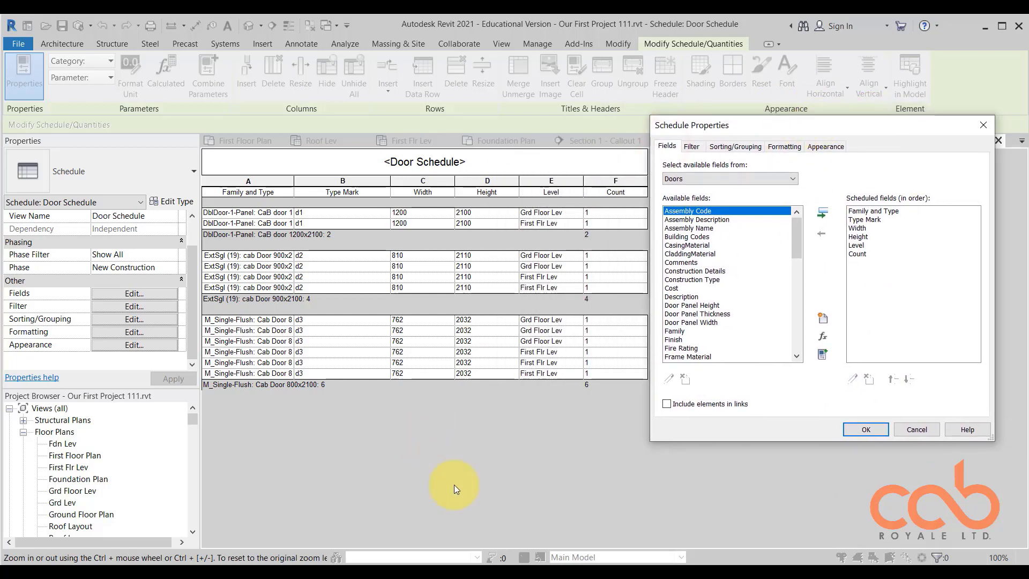
click(735, 145)
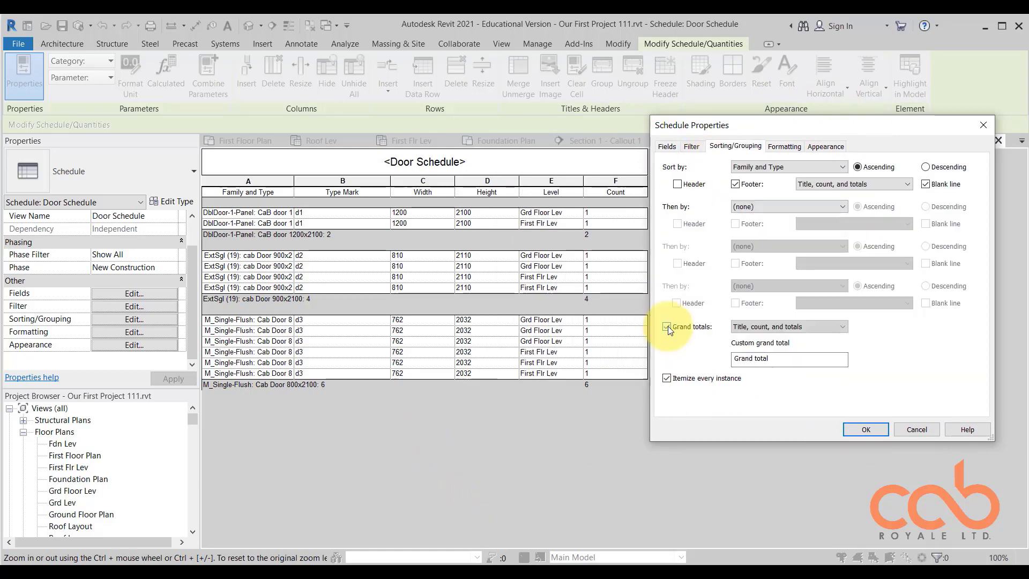
click(886, 433)
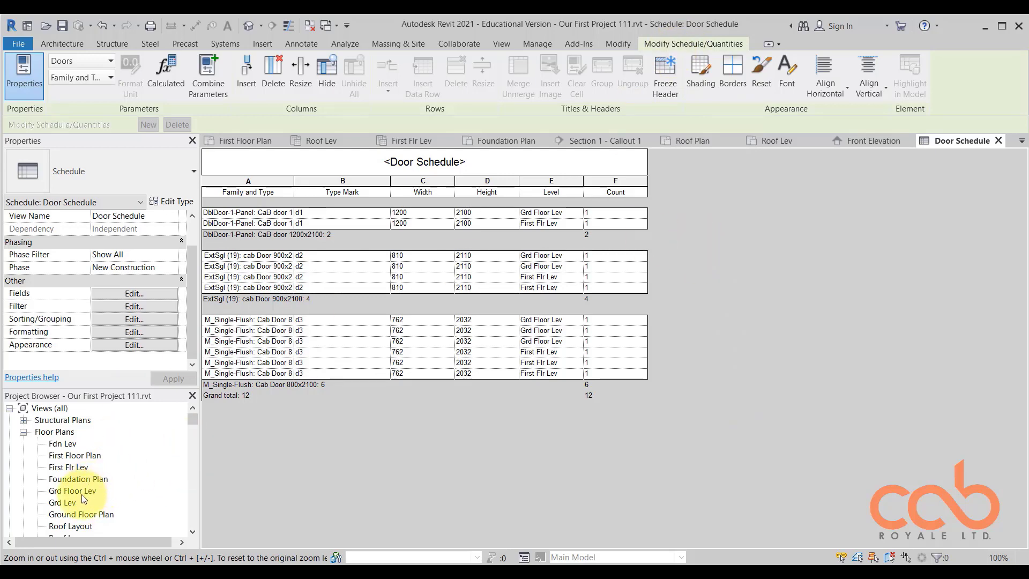
Open the Ground Floor Plan view and bring up the annotation tools.
double_click(81, 515)
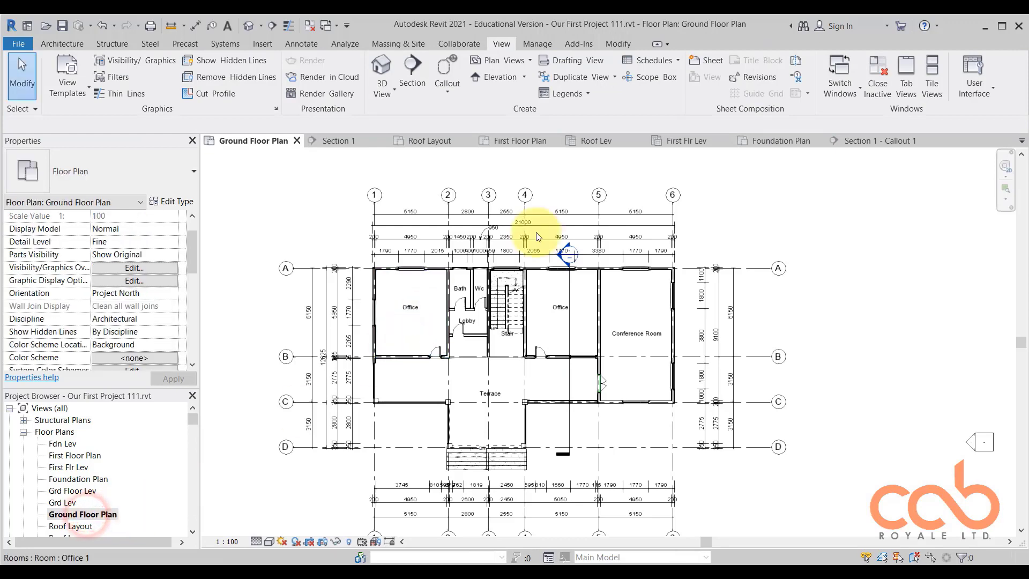
scroll(675, 225, down, 3)
middle_drag(681, 228, 690, 225)
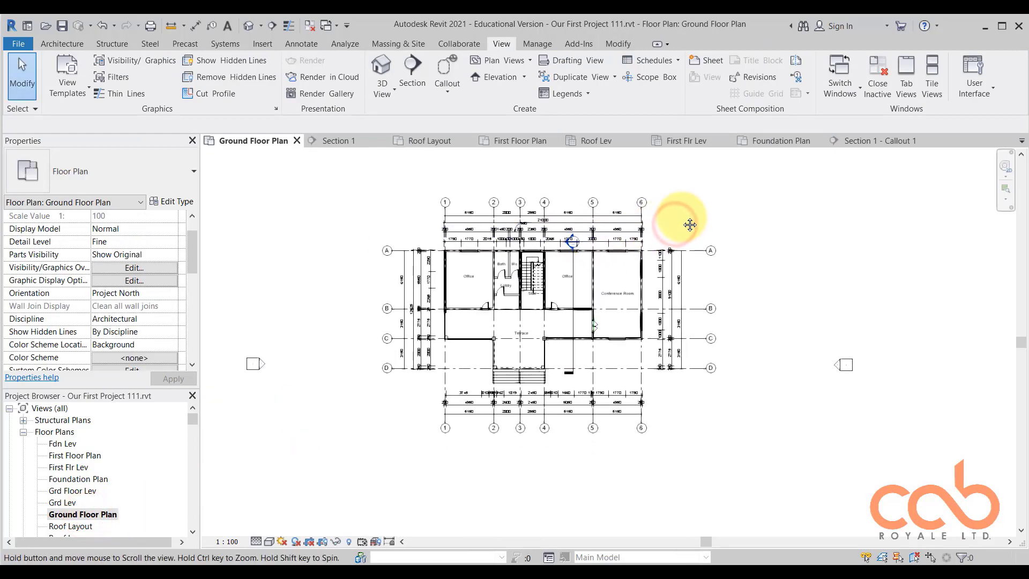
click(301, 43)
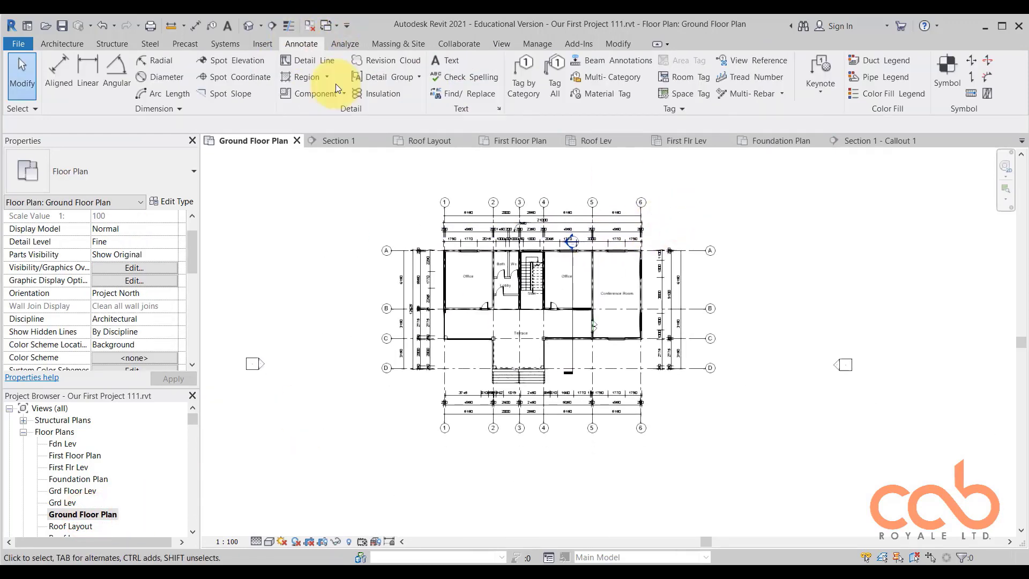